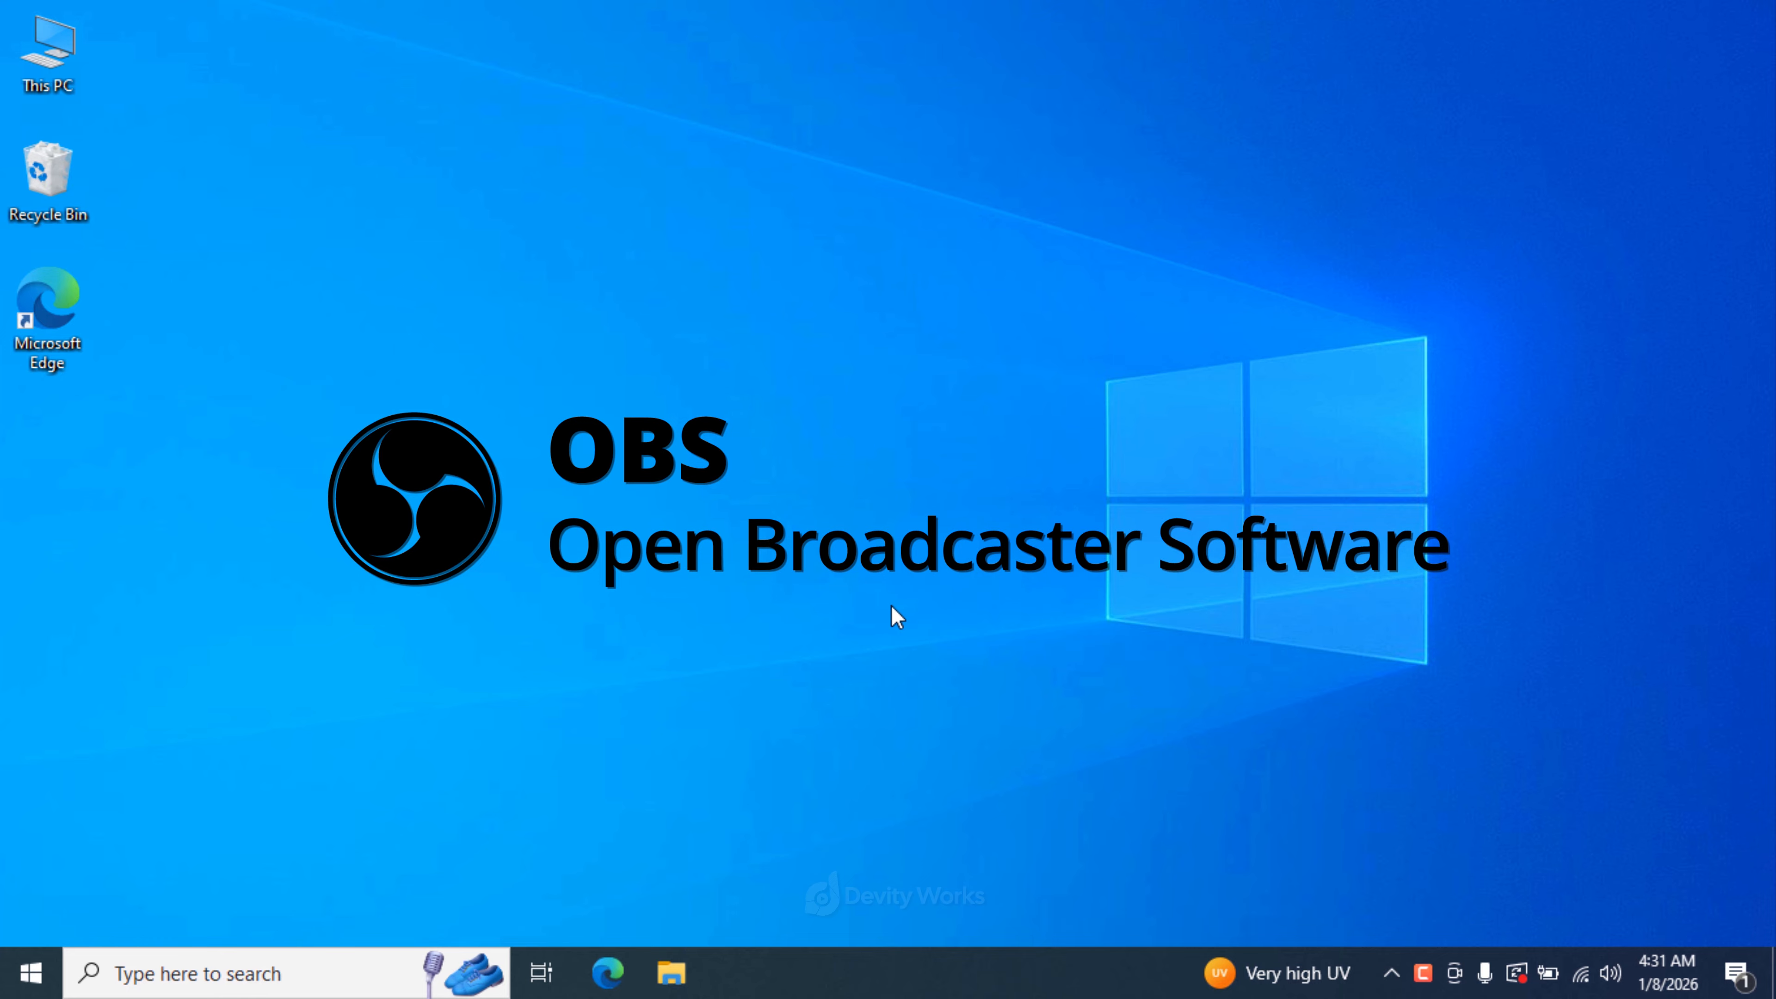
- Open Microsoft Edge from the desktop and go to google.com
right_click(46, 325)
click(145, 345)
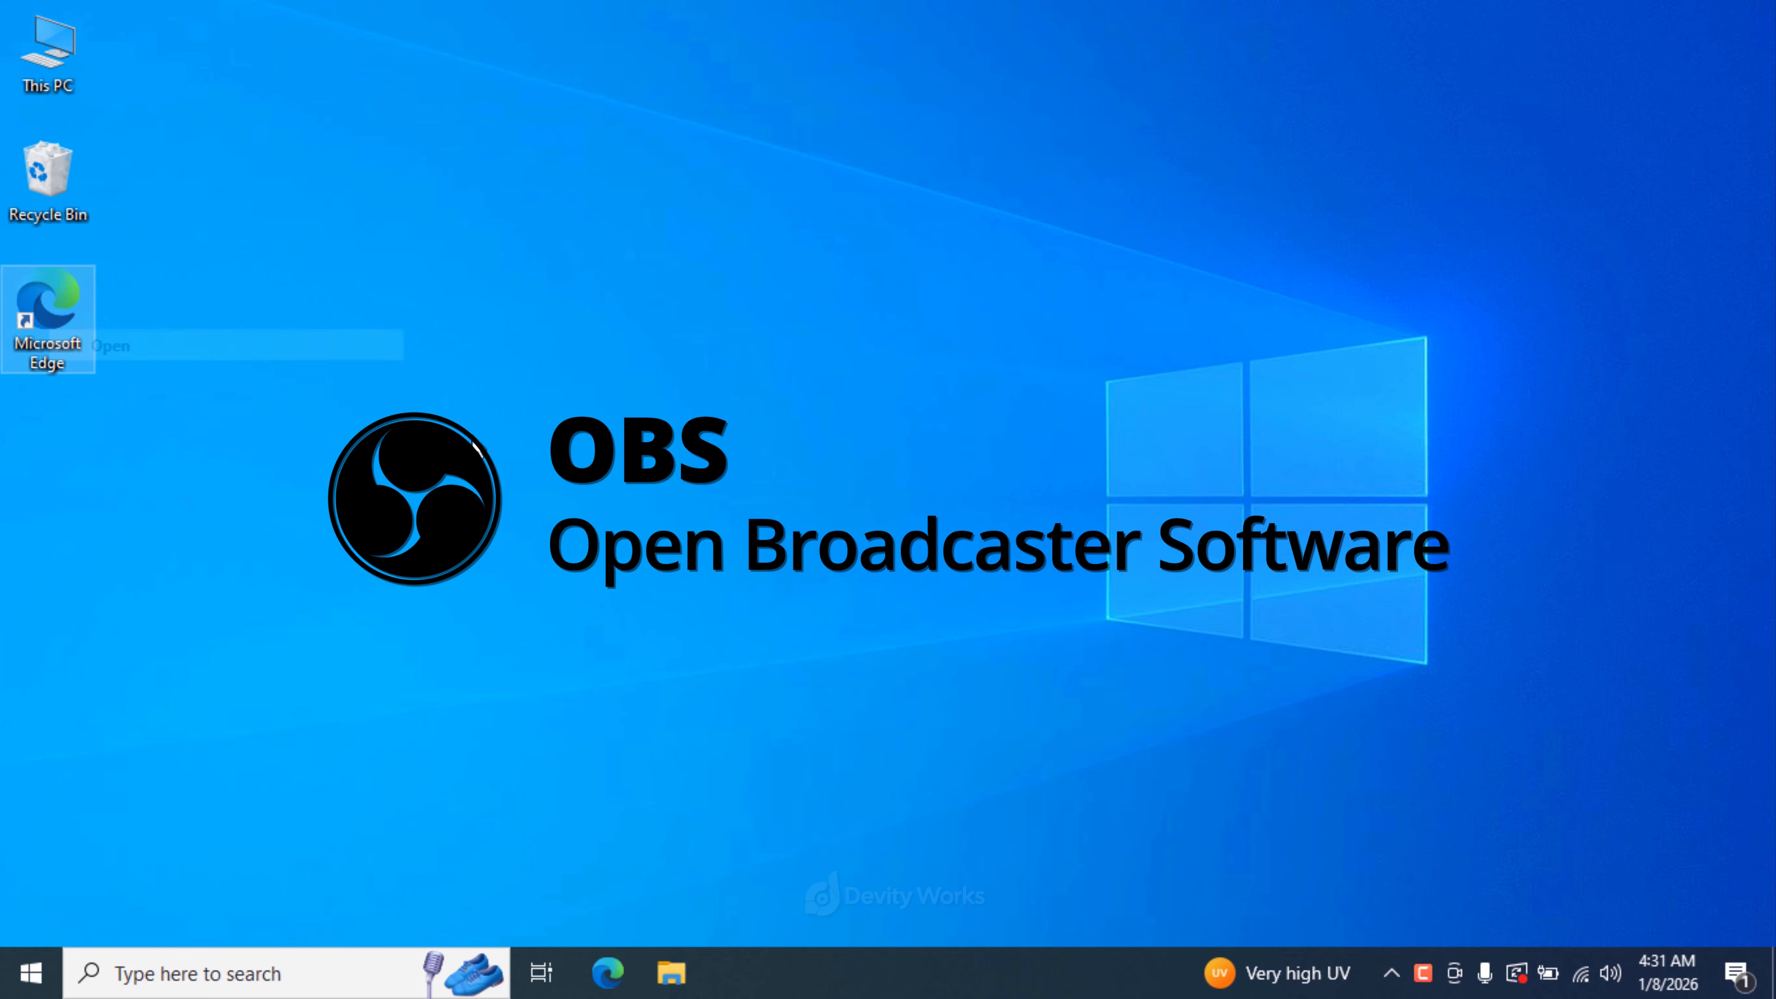
text(google.com)
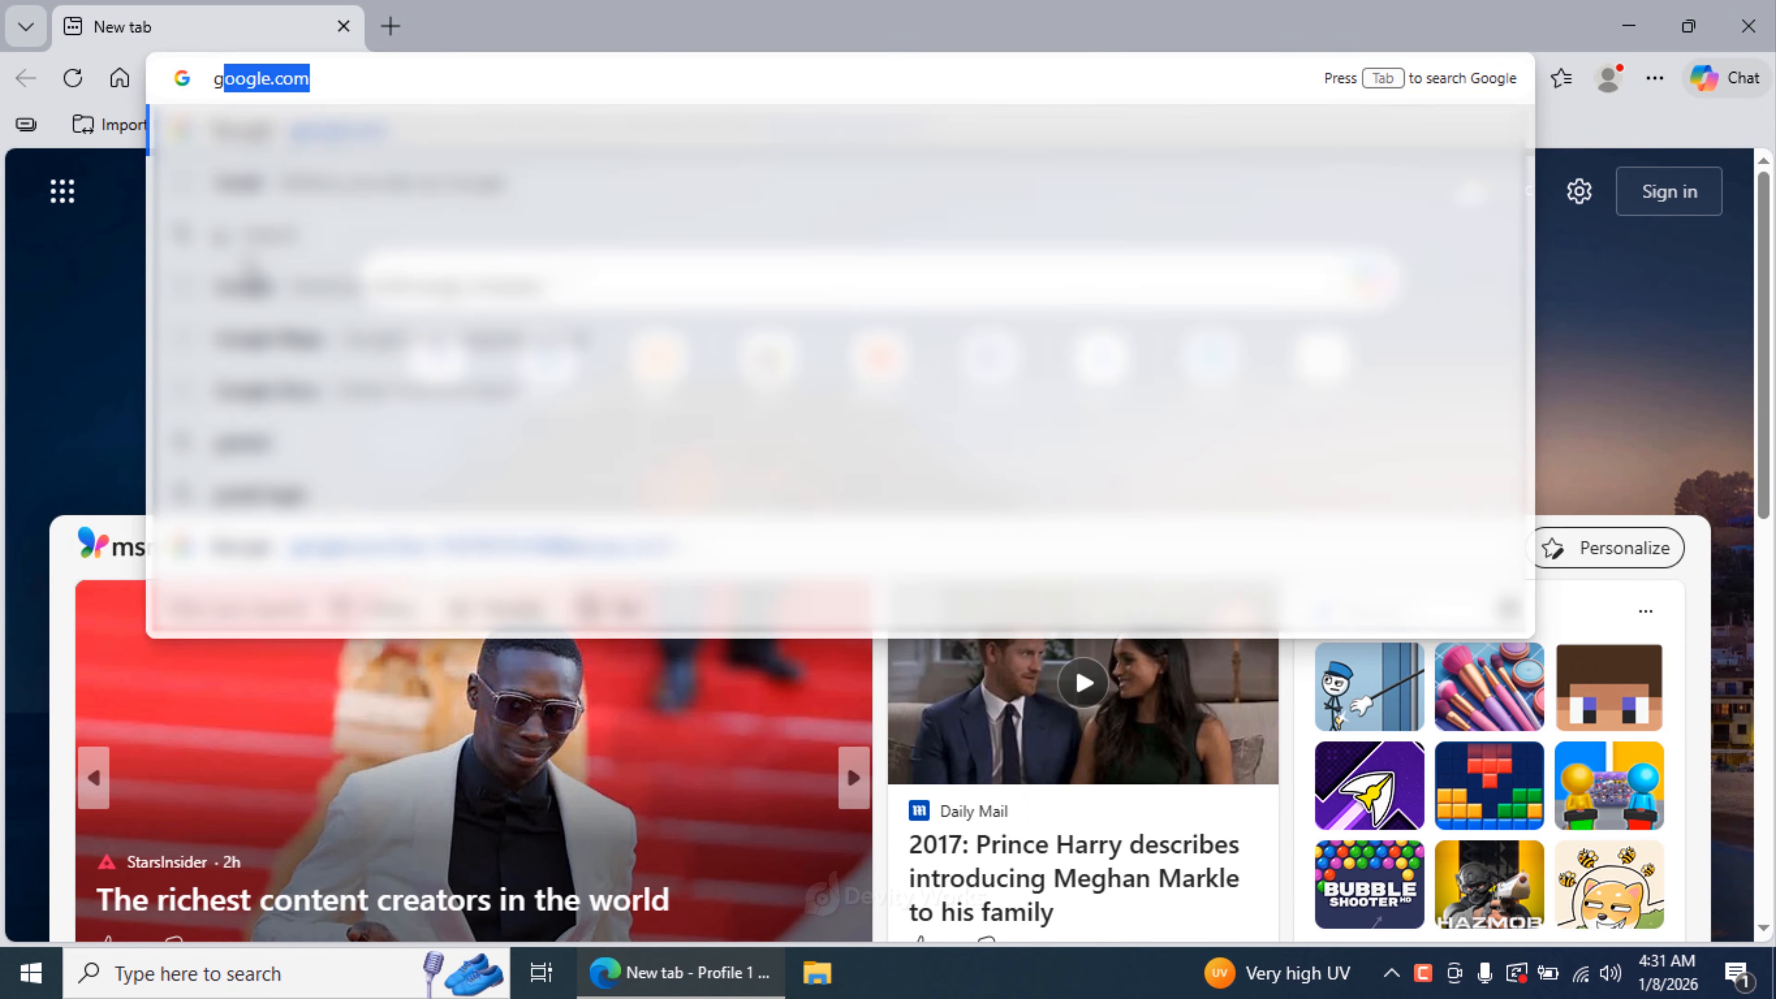
key(Return)
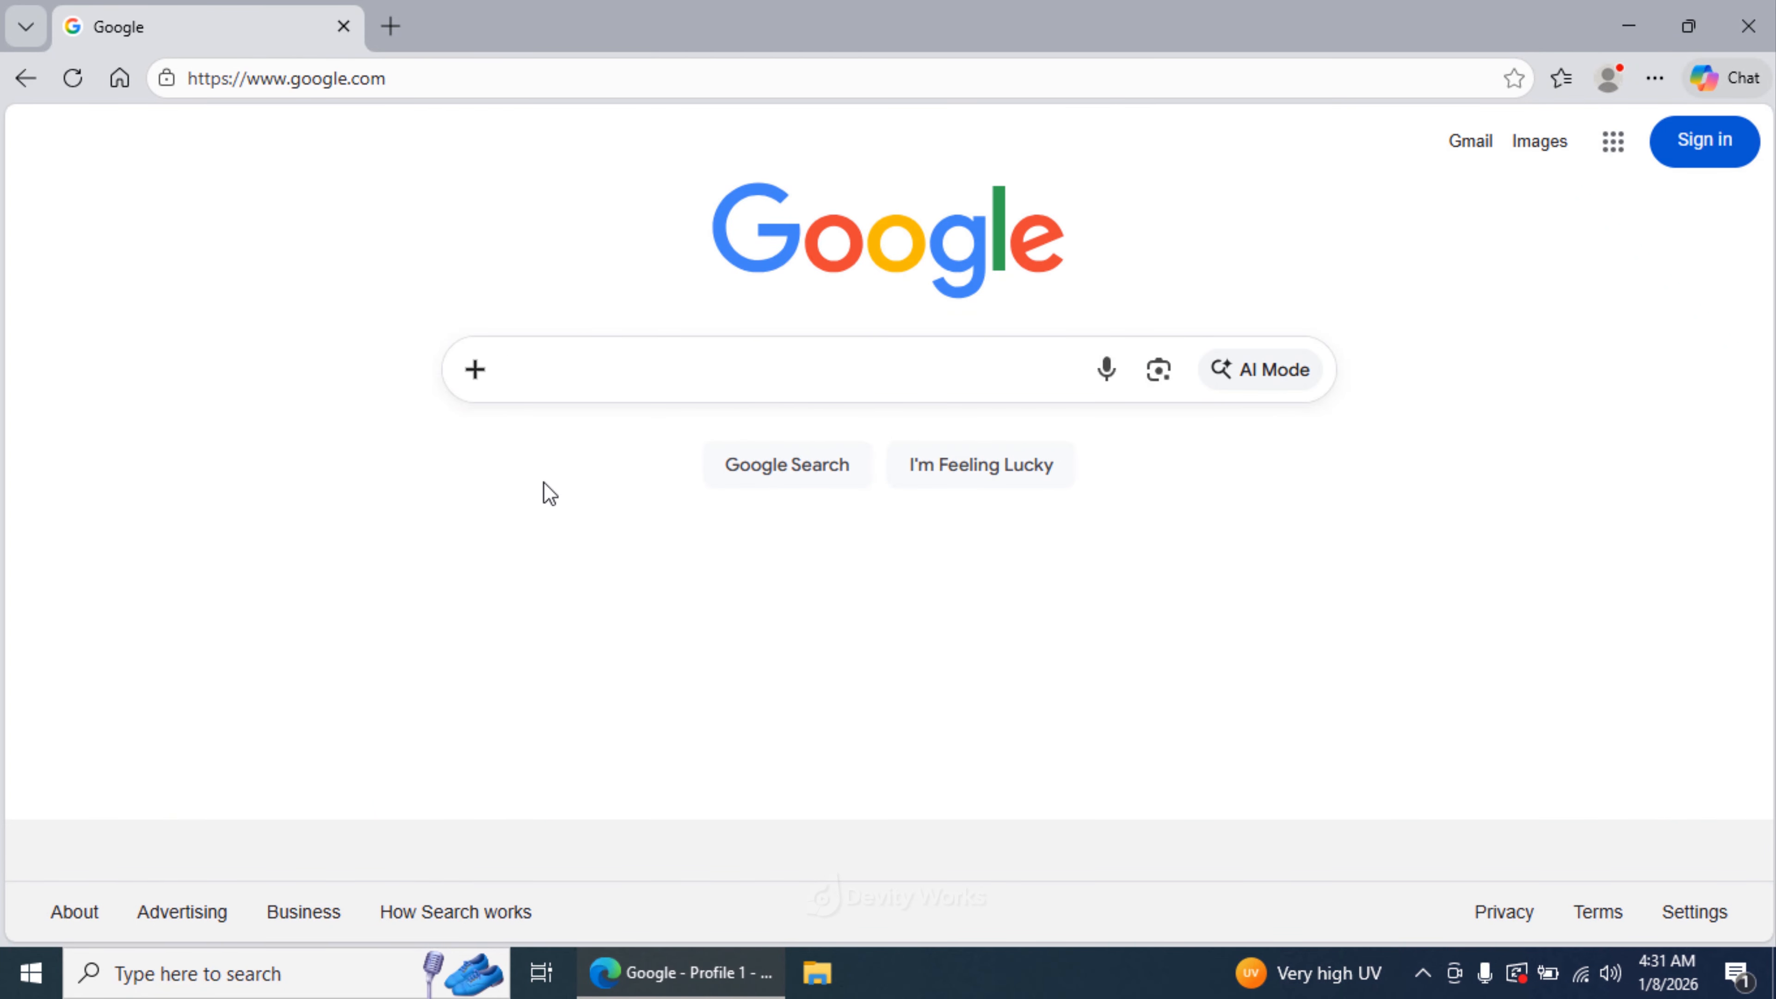
- Search Google for "OBS download" and open the official Download OBS Studio page on obsproject.com
text(OBS download)
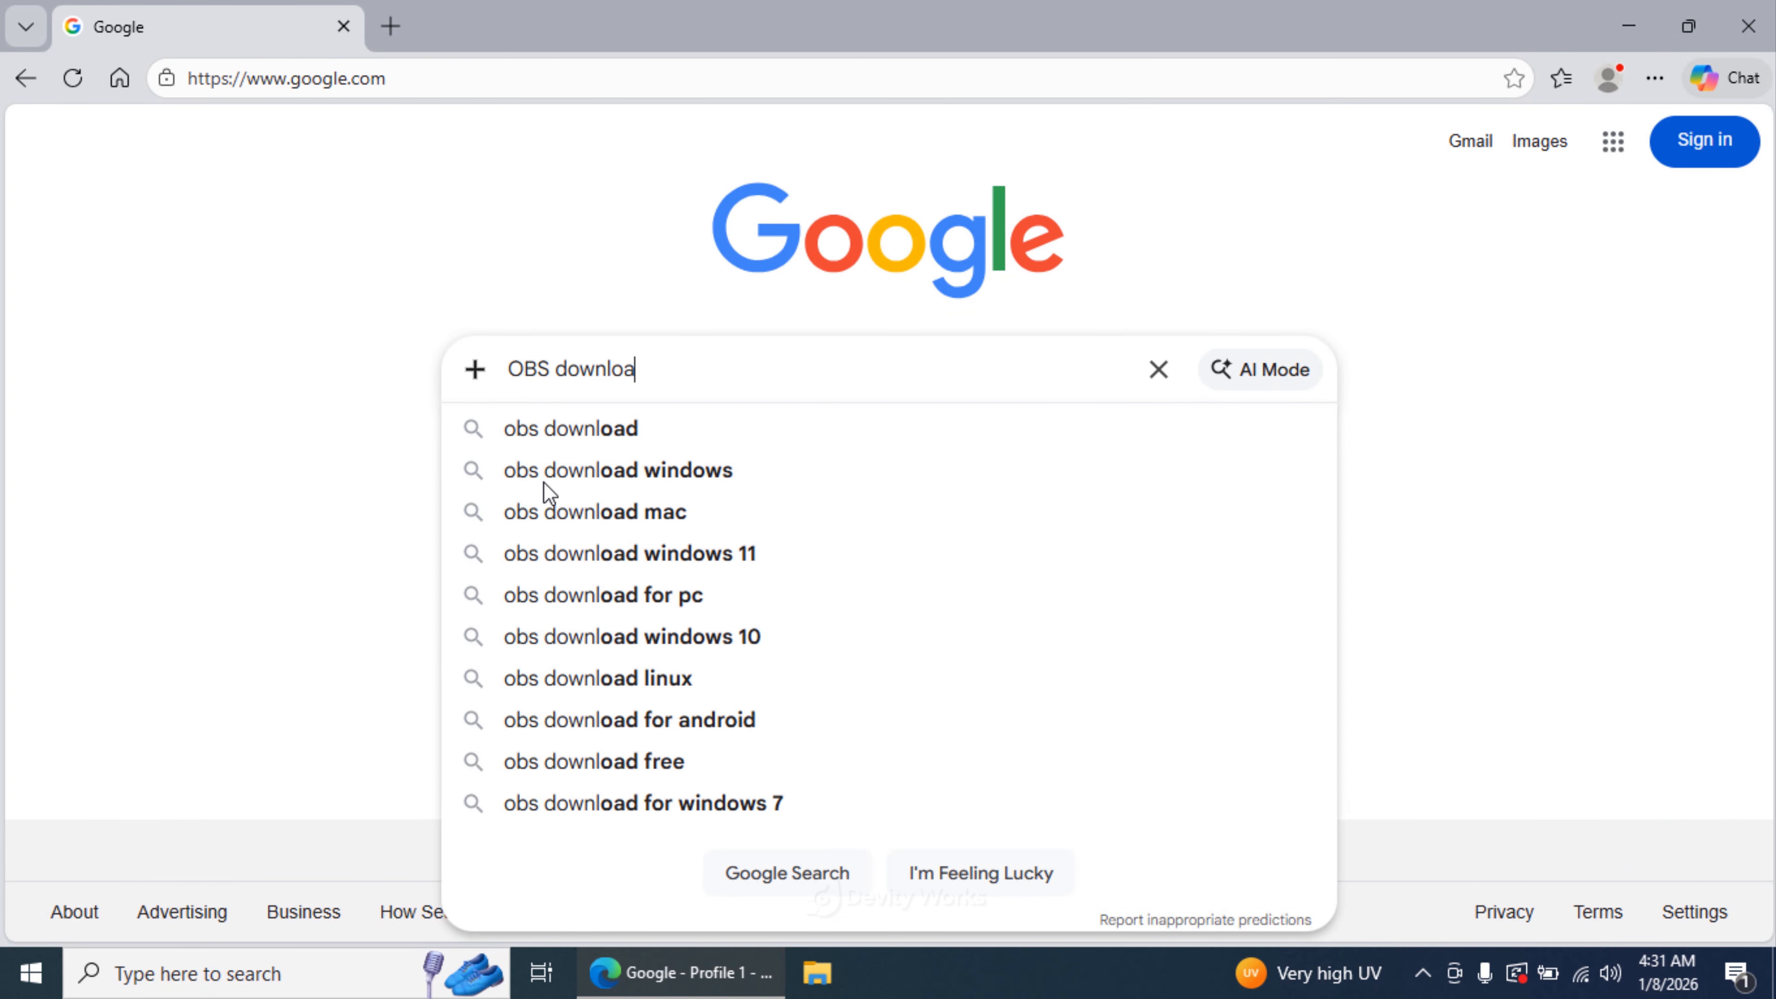
key(Return)
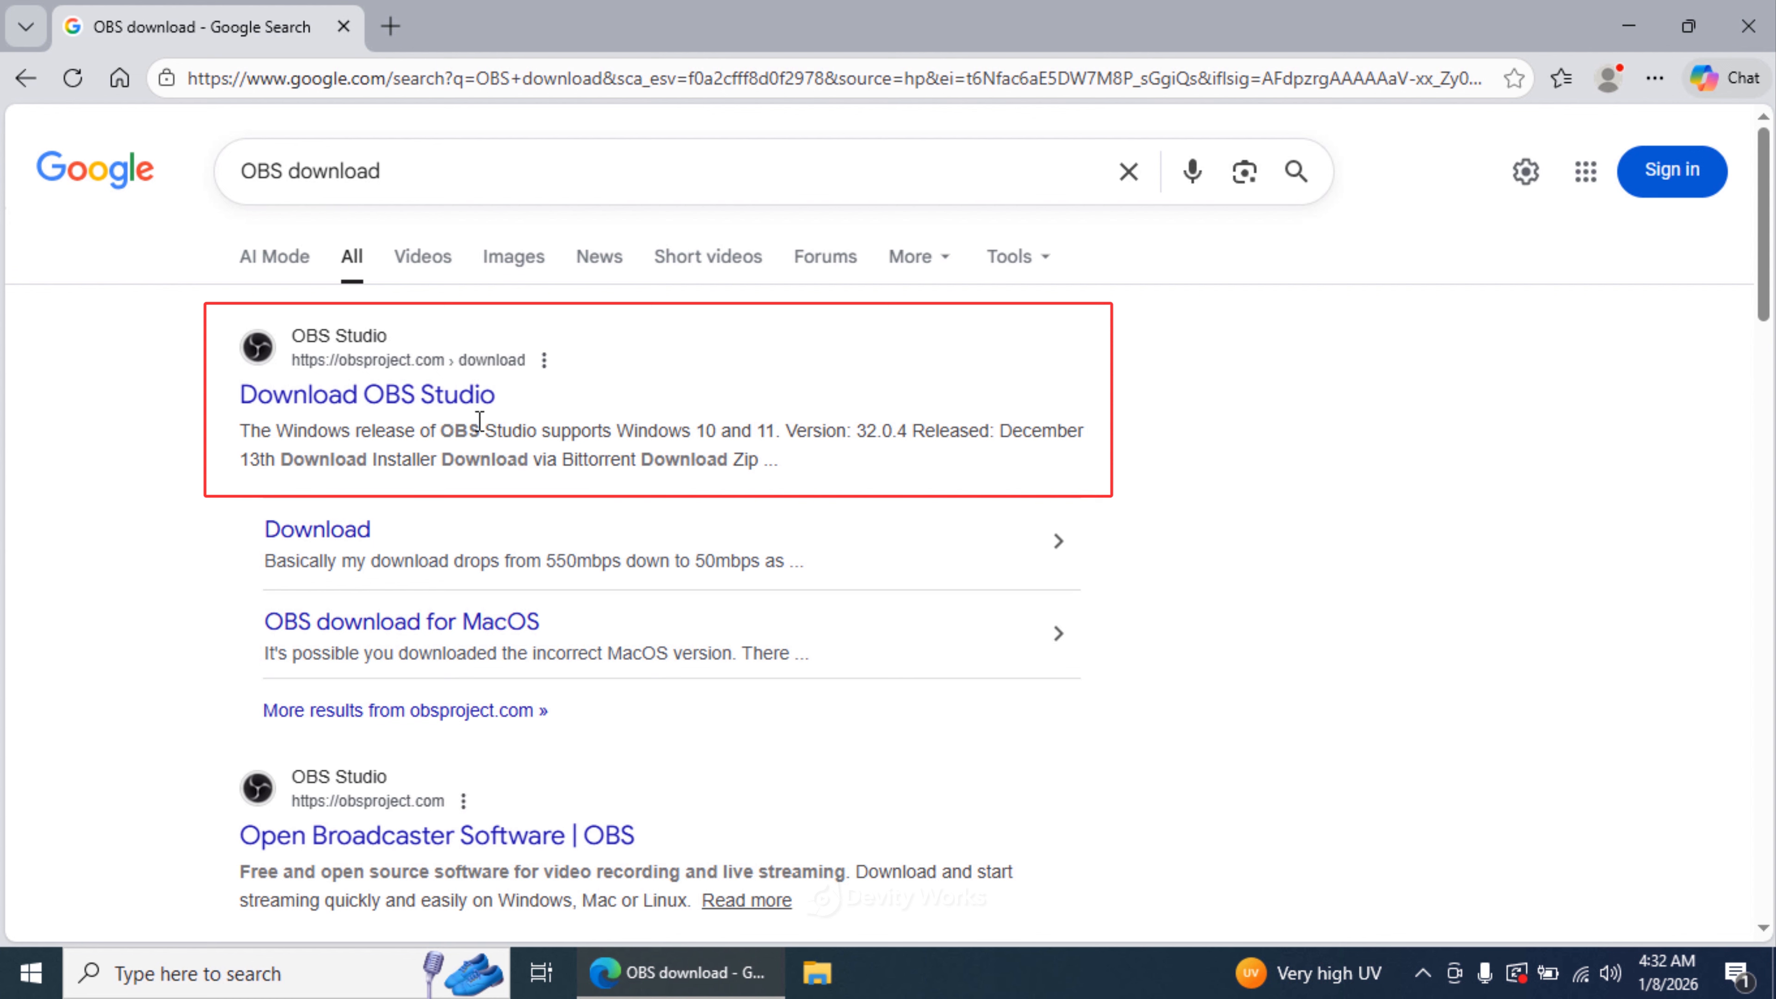
click(437, 416)
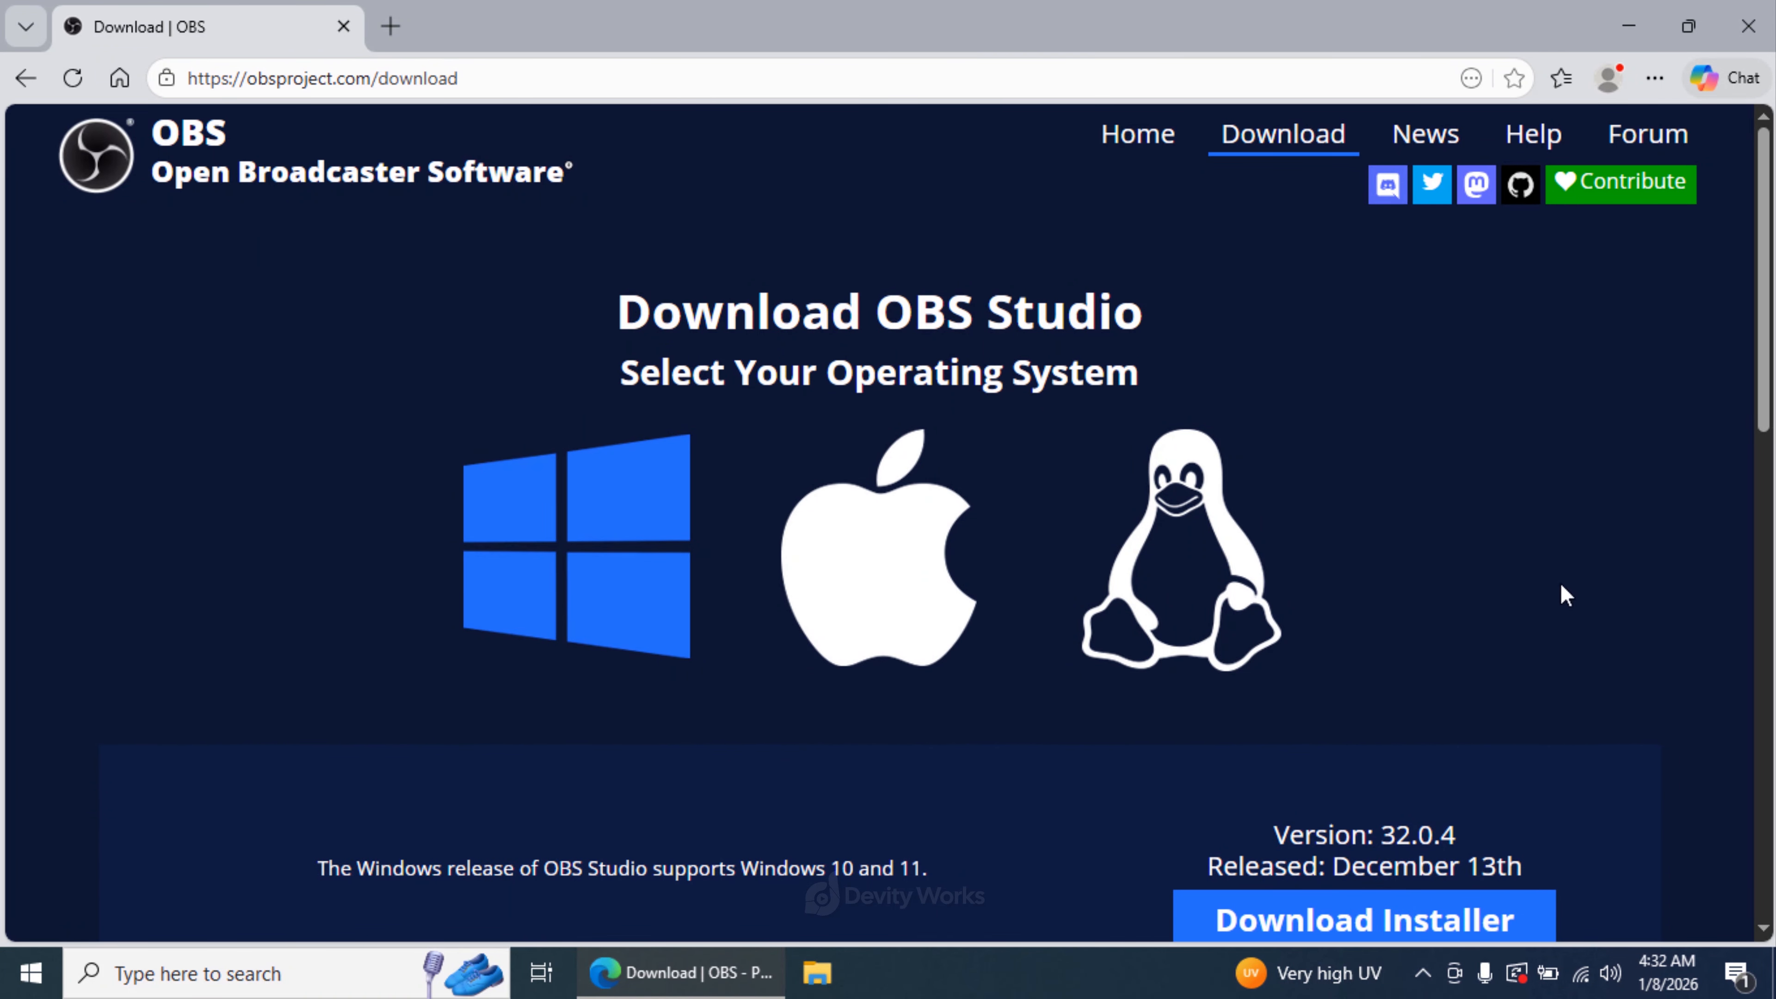
- Download the Windows installer of OBS Studio 32.0.4 and show the file in its folder with the browser minimized
drag(1767, 451, 1769, 607)
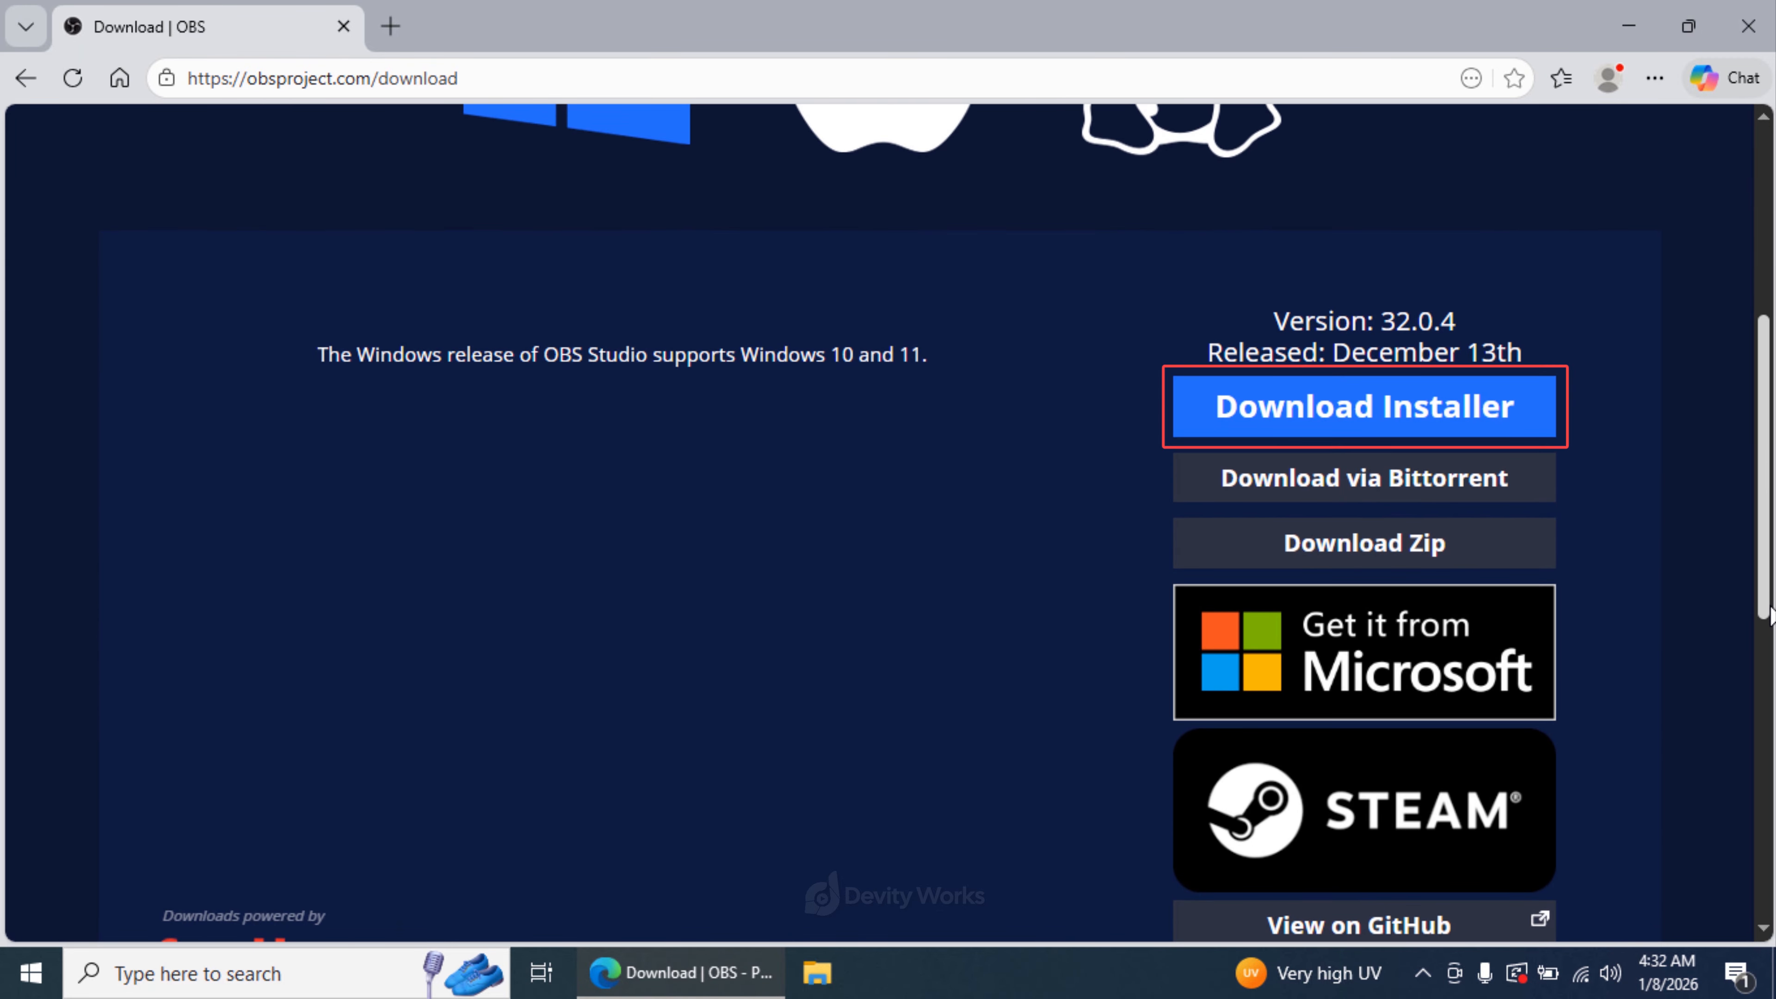
click(1469, 413)
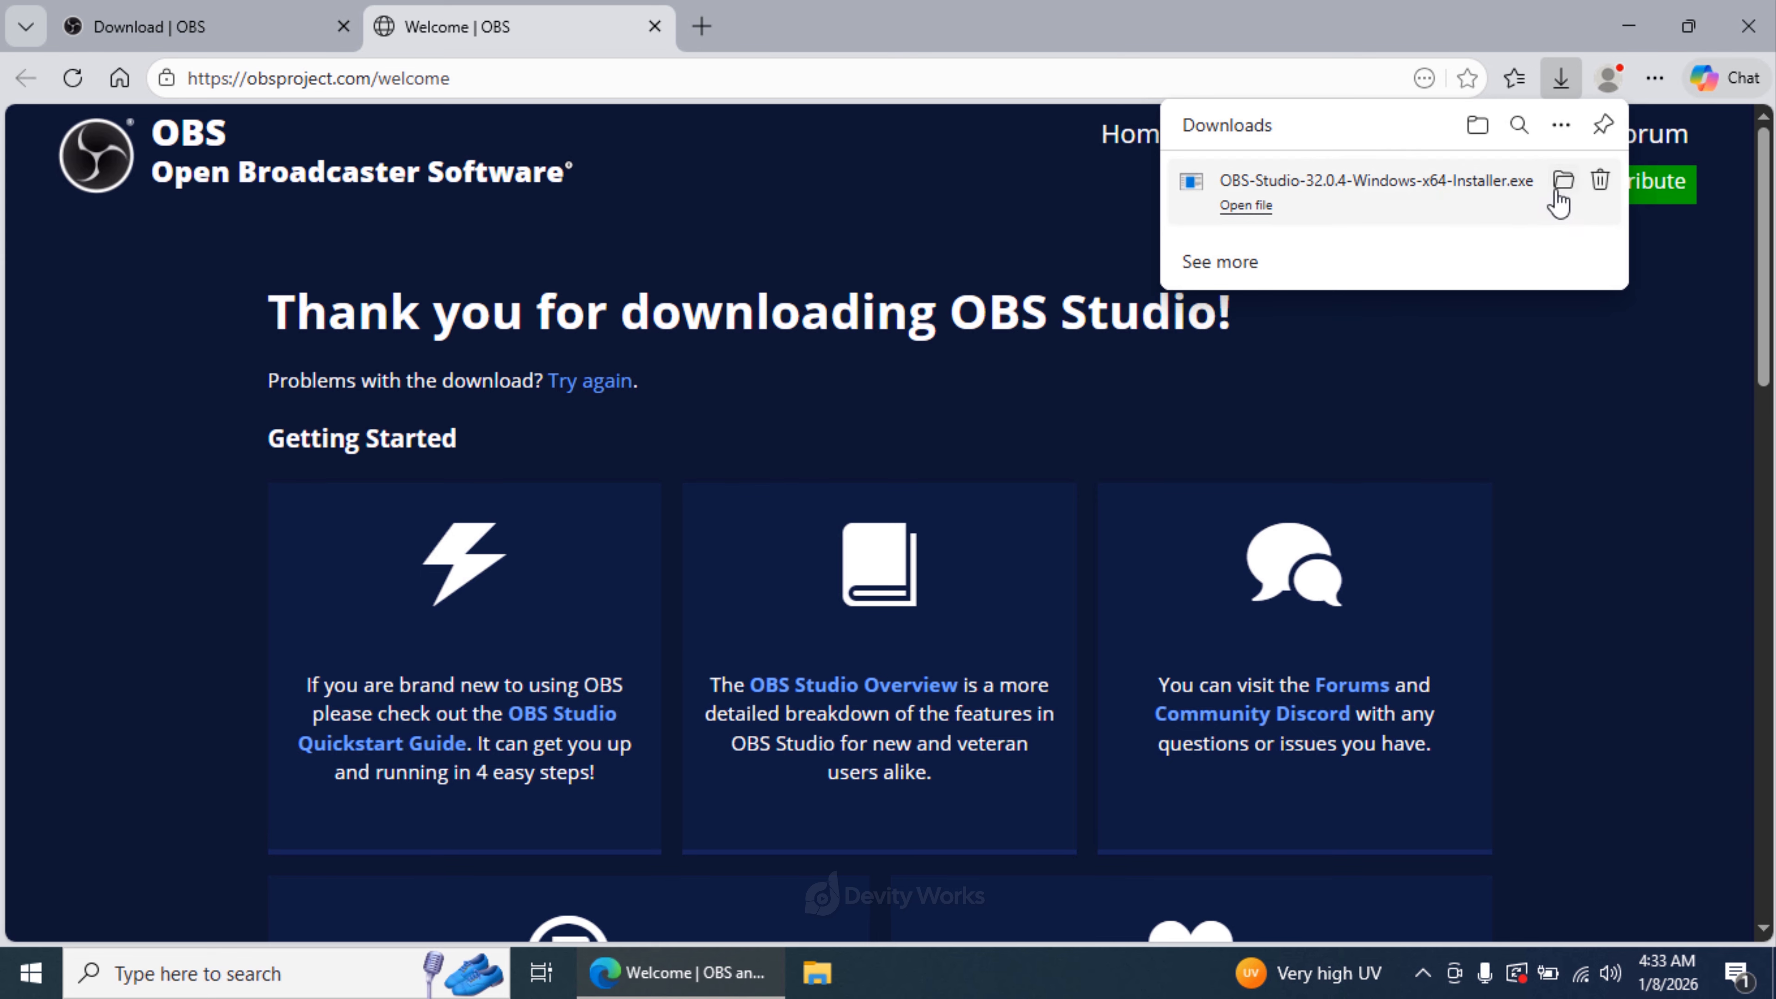
click(1559, 183)
click(1628, 26)
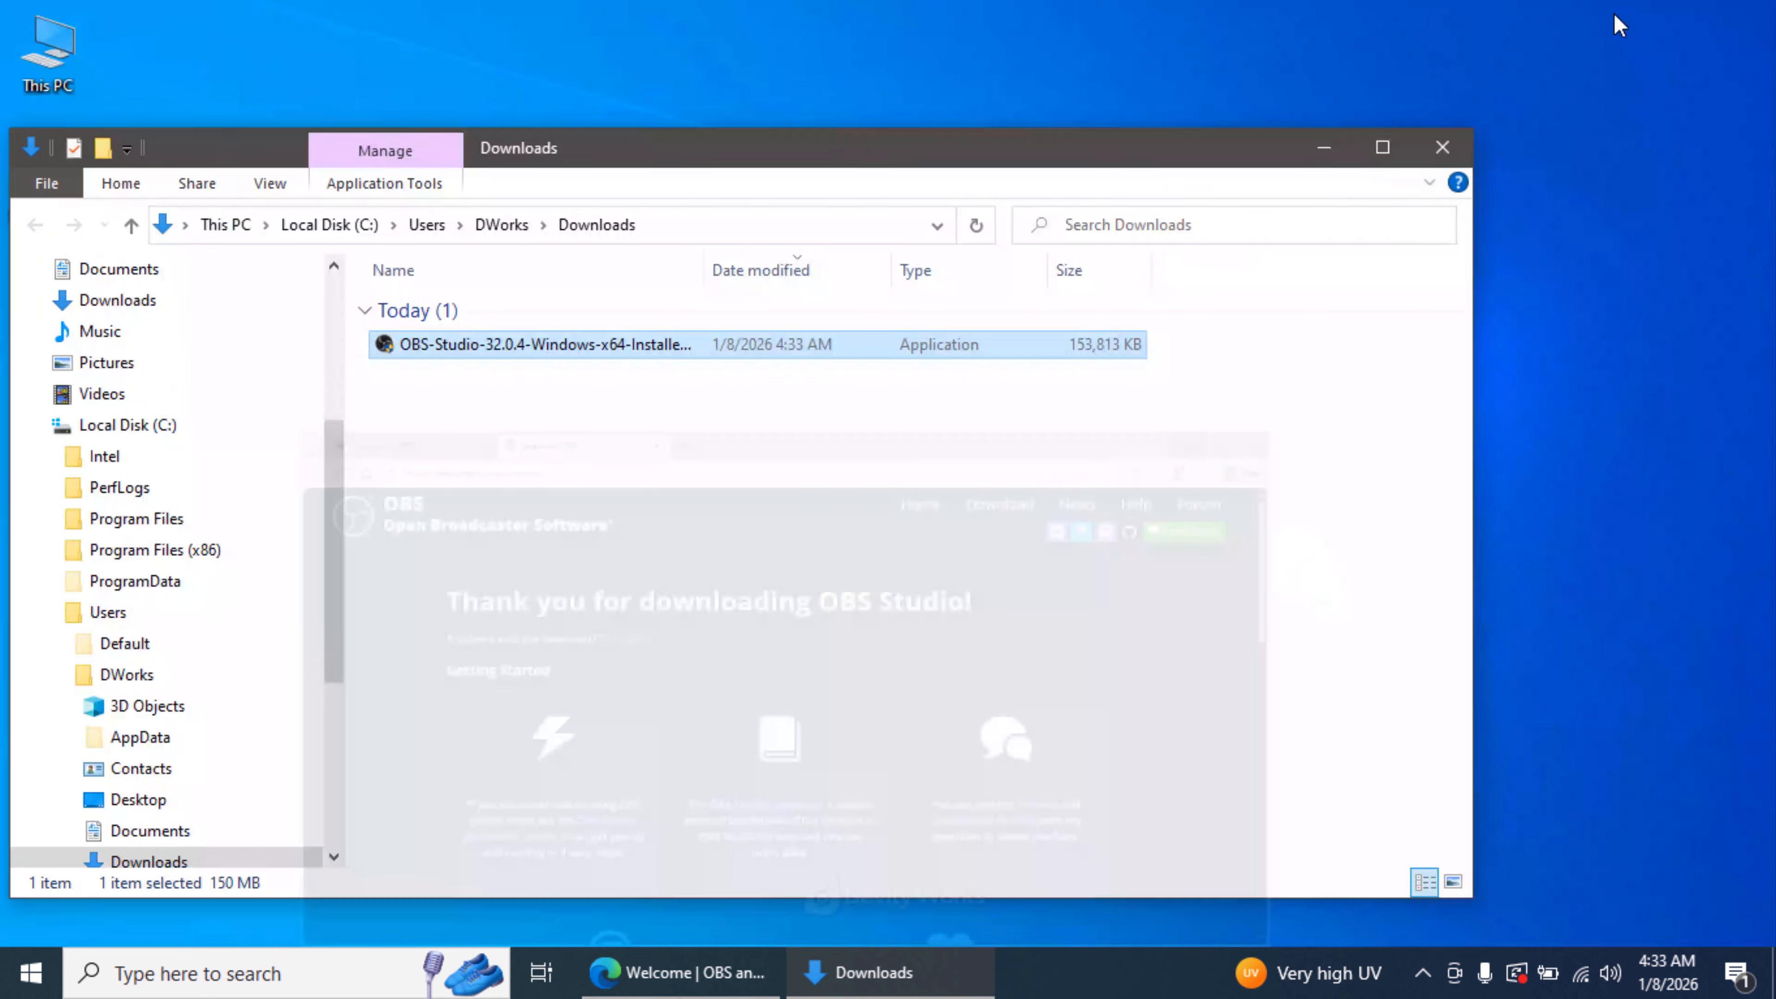
- Run the downloaded installer, install OBS Studio 32.0.4 into C:\Program Files\obs-studio and finish the setup
double_click(526, 354)
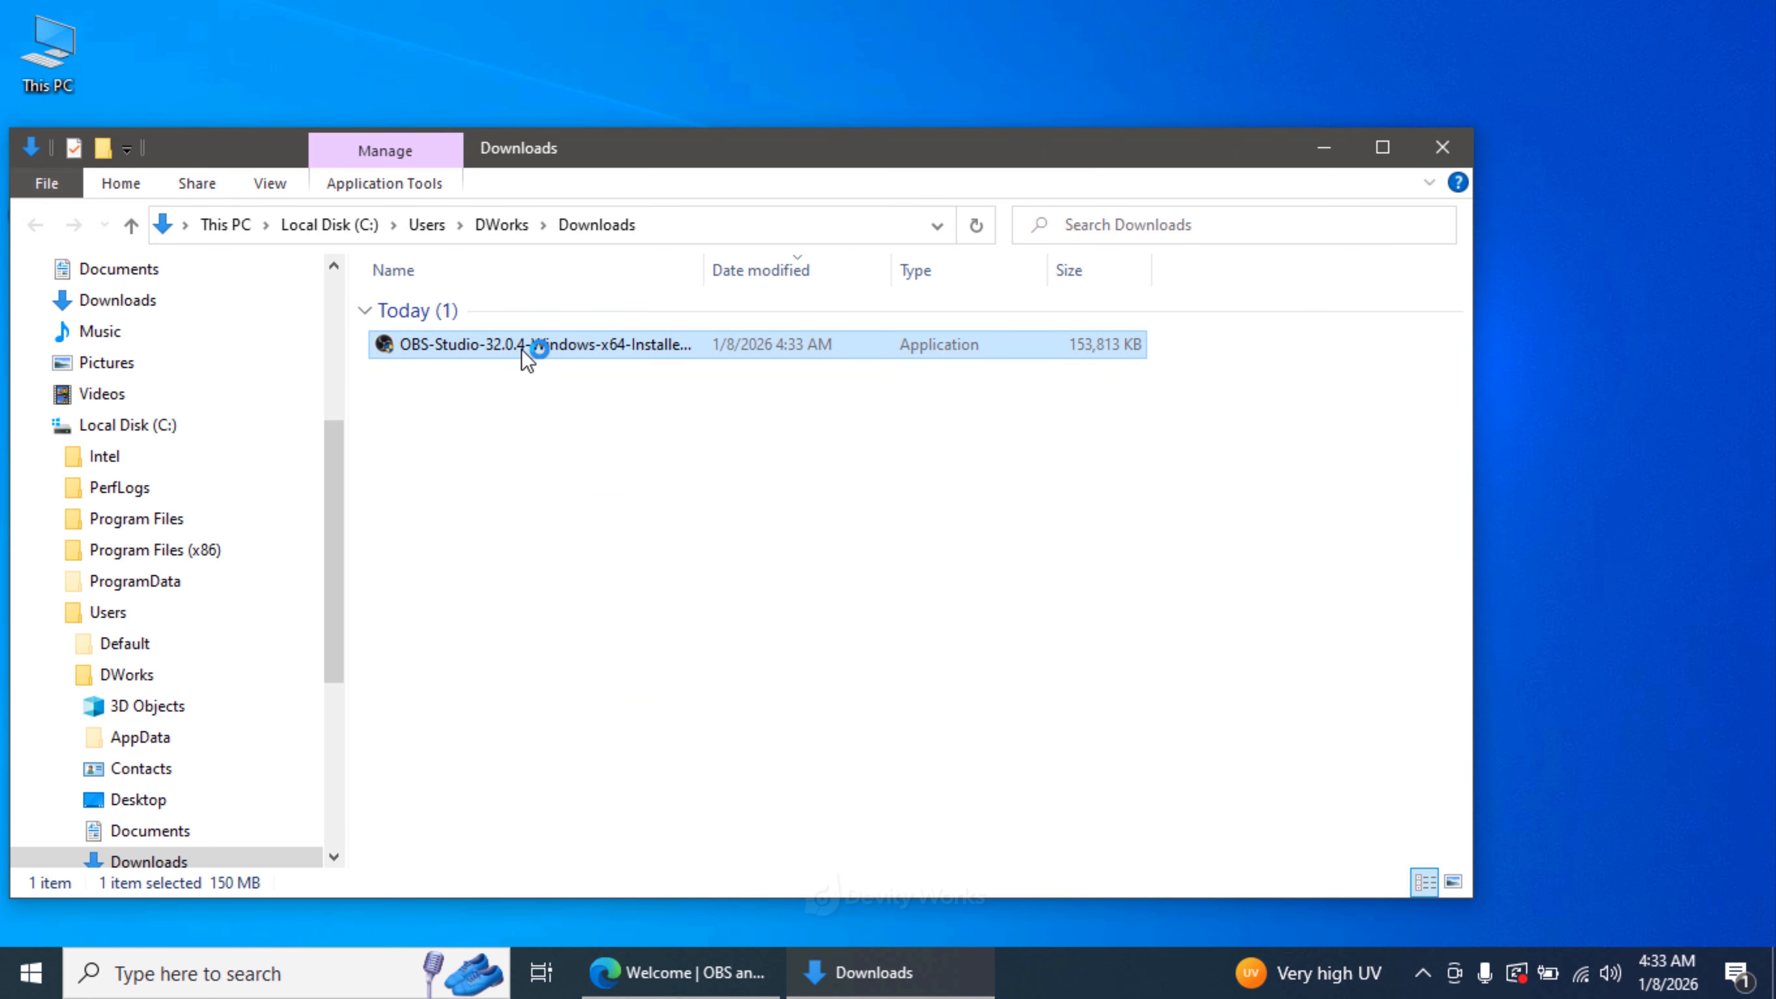
click(1420, 161)
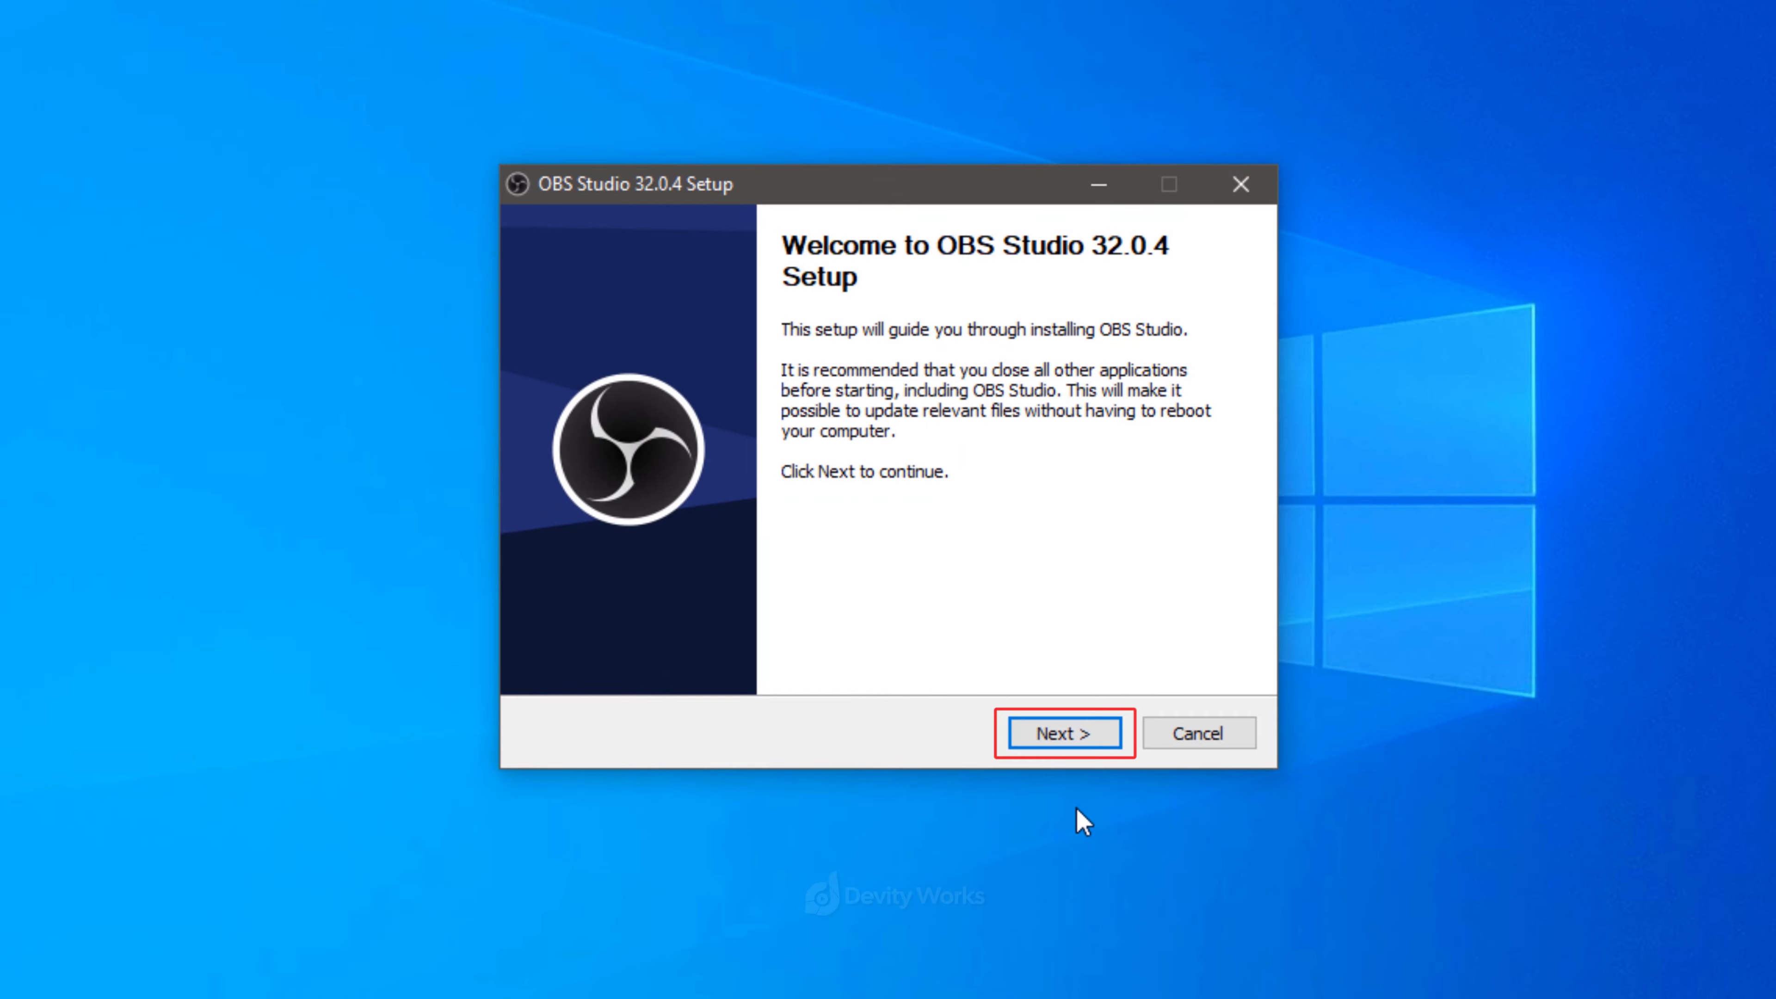
click(1081, 739)
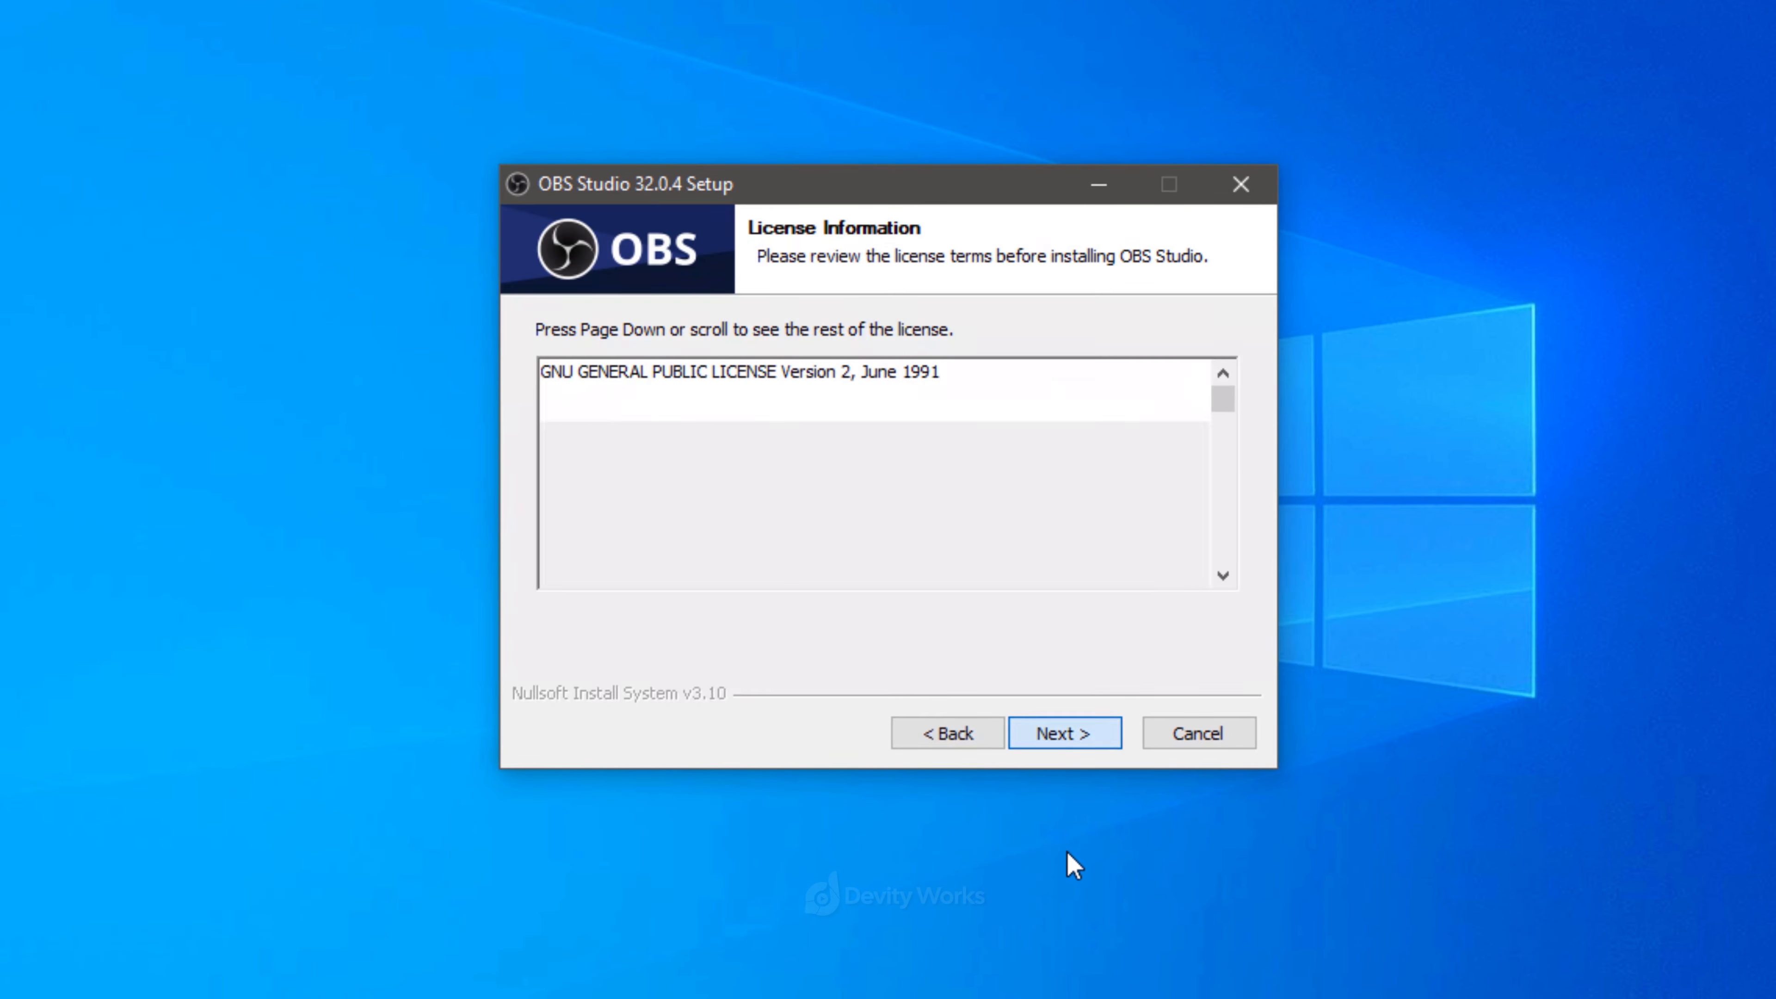
scroll(1028, 455, down, 5)
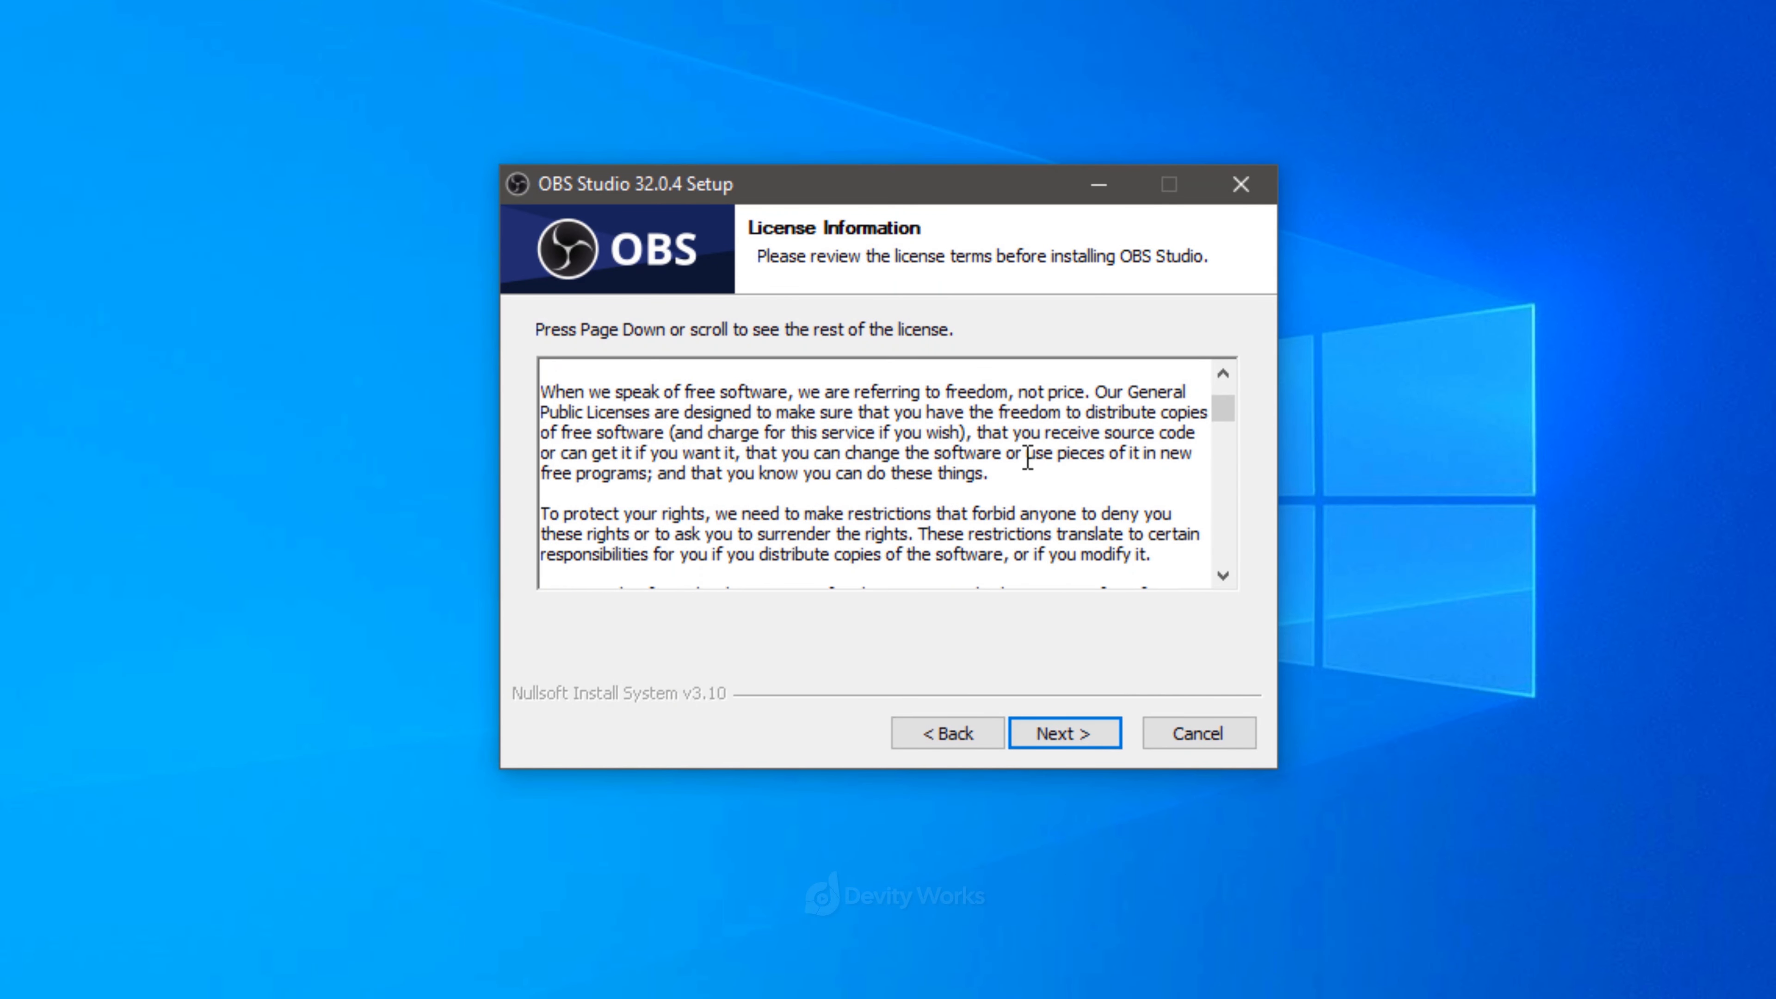
scroll(819, 566, up, 6)
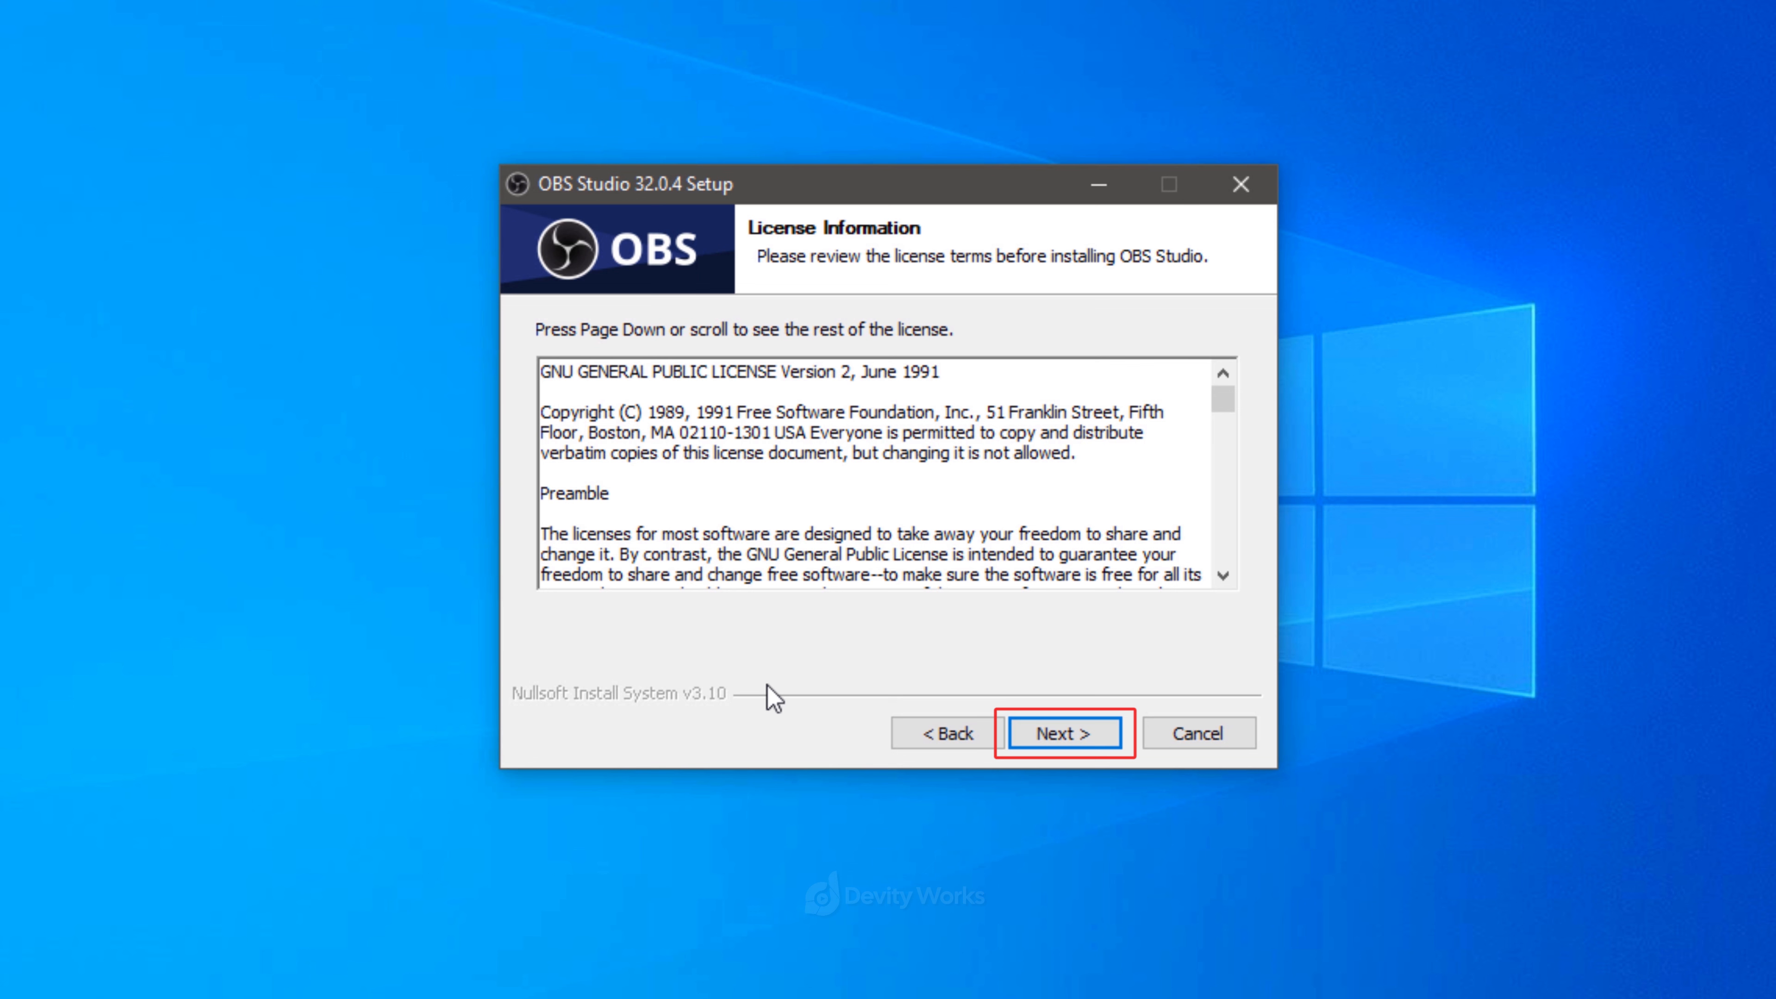
click(1086, 734)
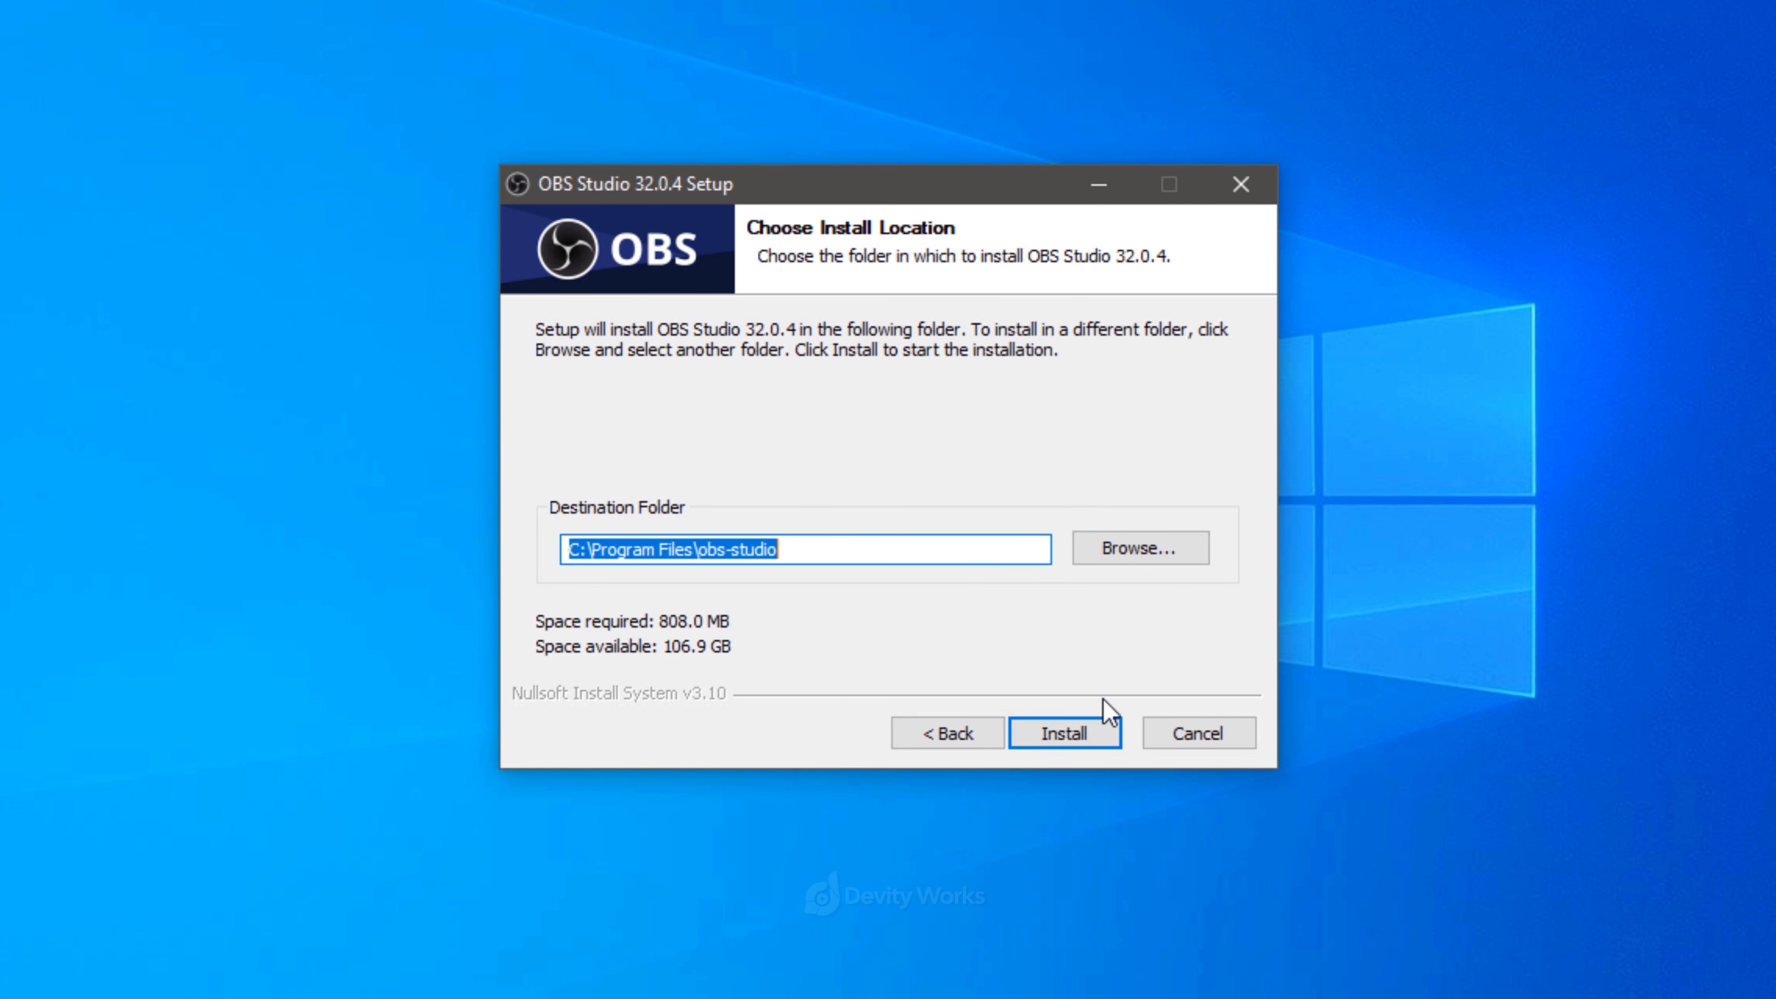
click(1071, 734)
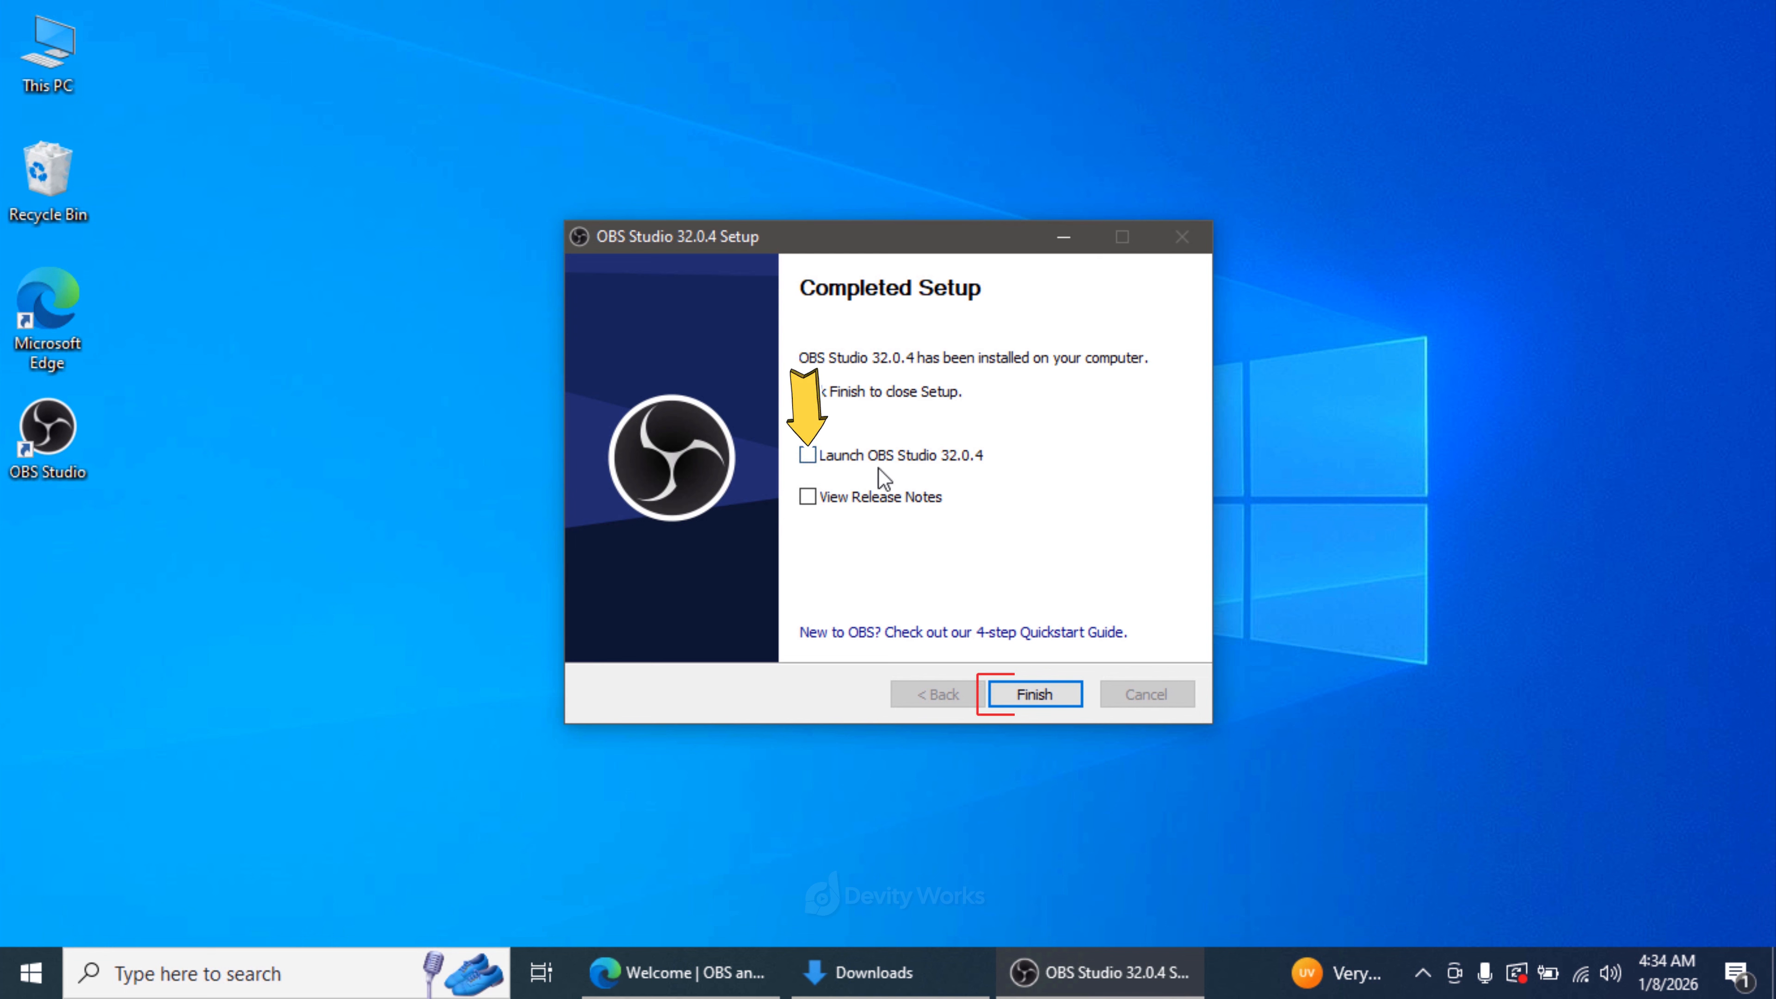
click(1052, 697)
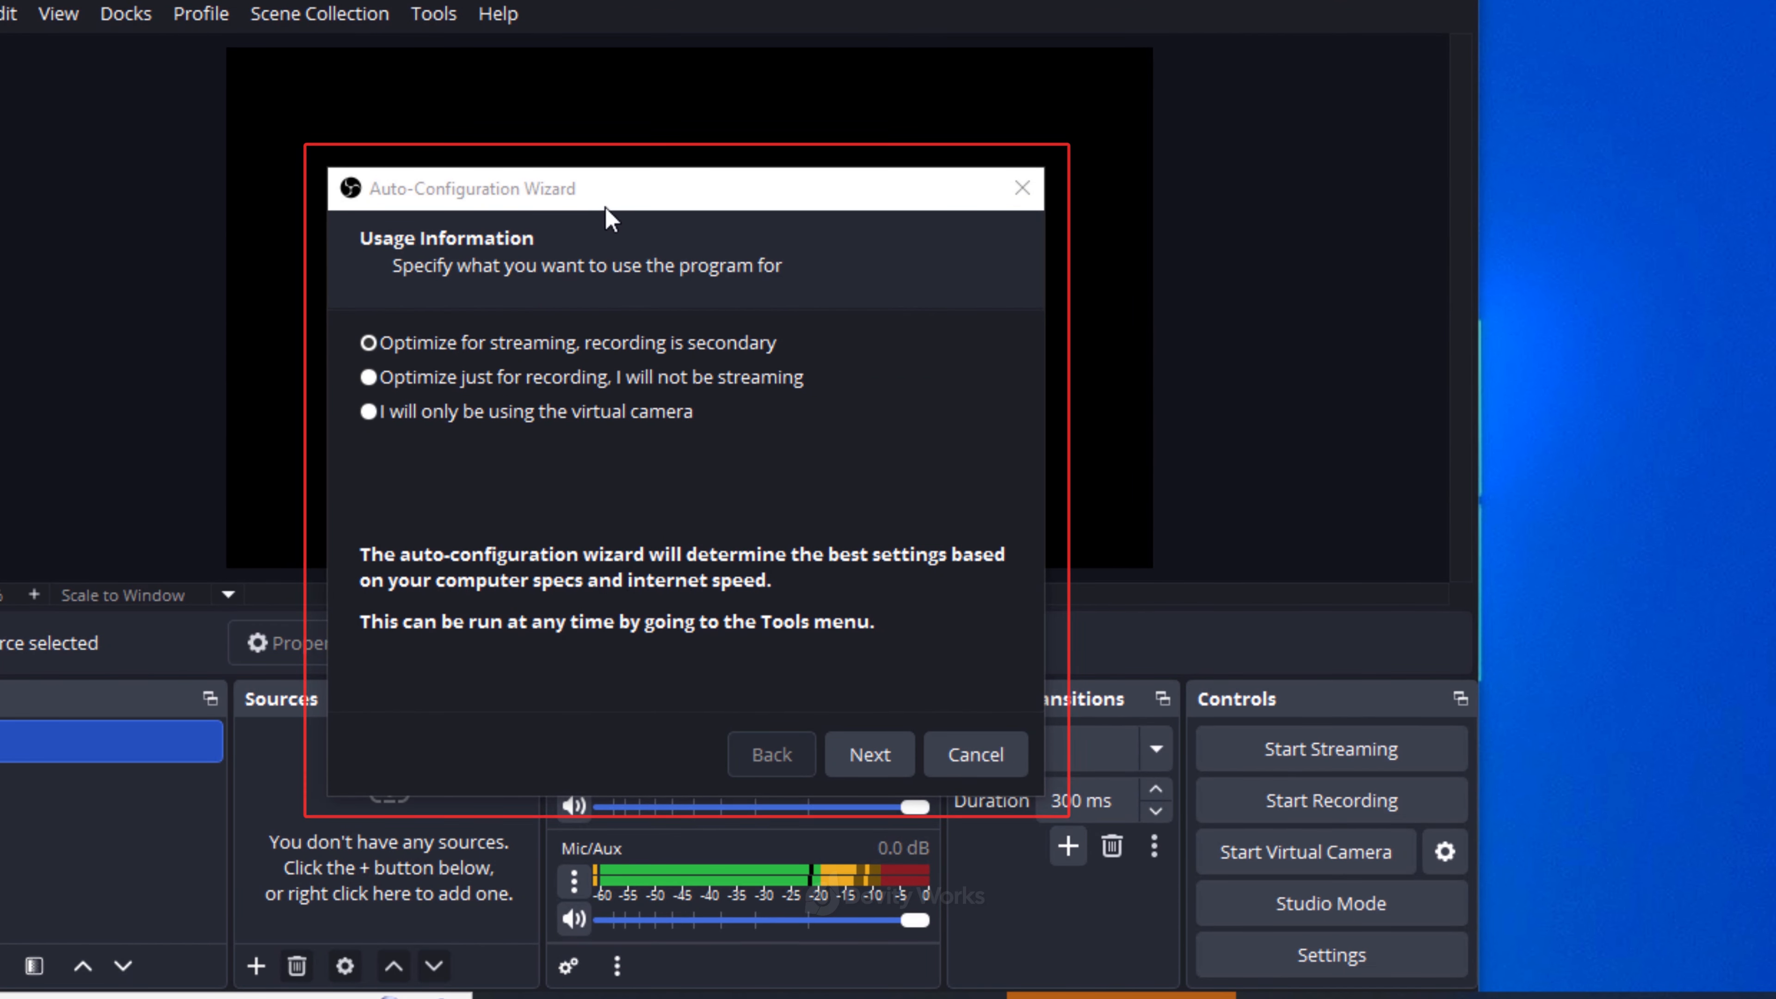
- Complete the Auto-Configuration Wizard optimized just for recording, keeping the 1366x768 canvas and the 60-preferred FPS option, and apply the suggested settings
mouse_move(605, 209)
mouse_down()
mouse_move(650, 178)
mouse_move(583, 143)
mouse_up()
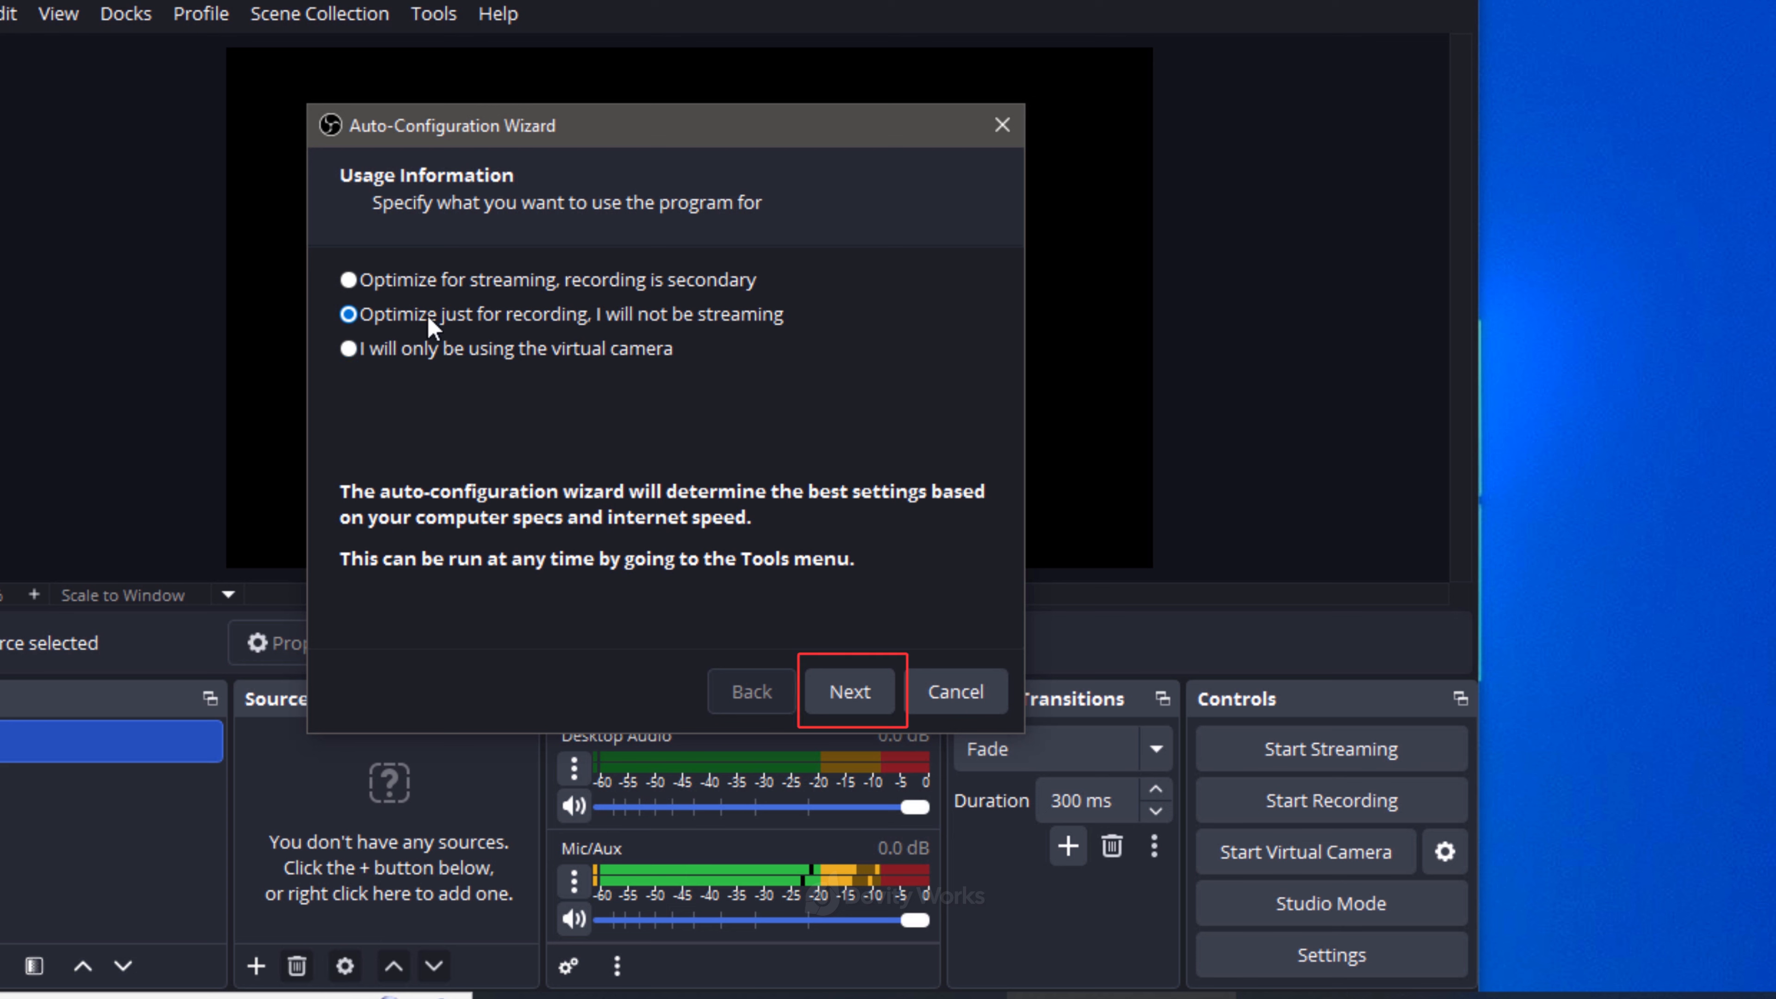
click(854, 699)
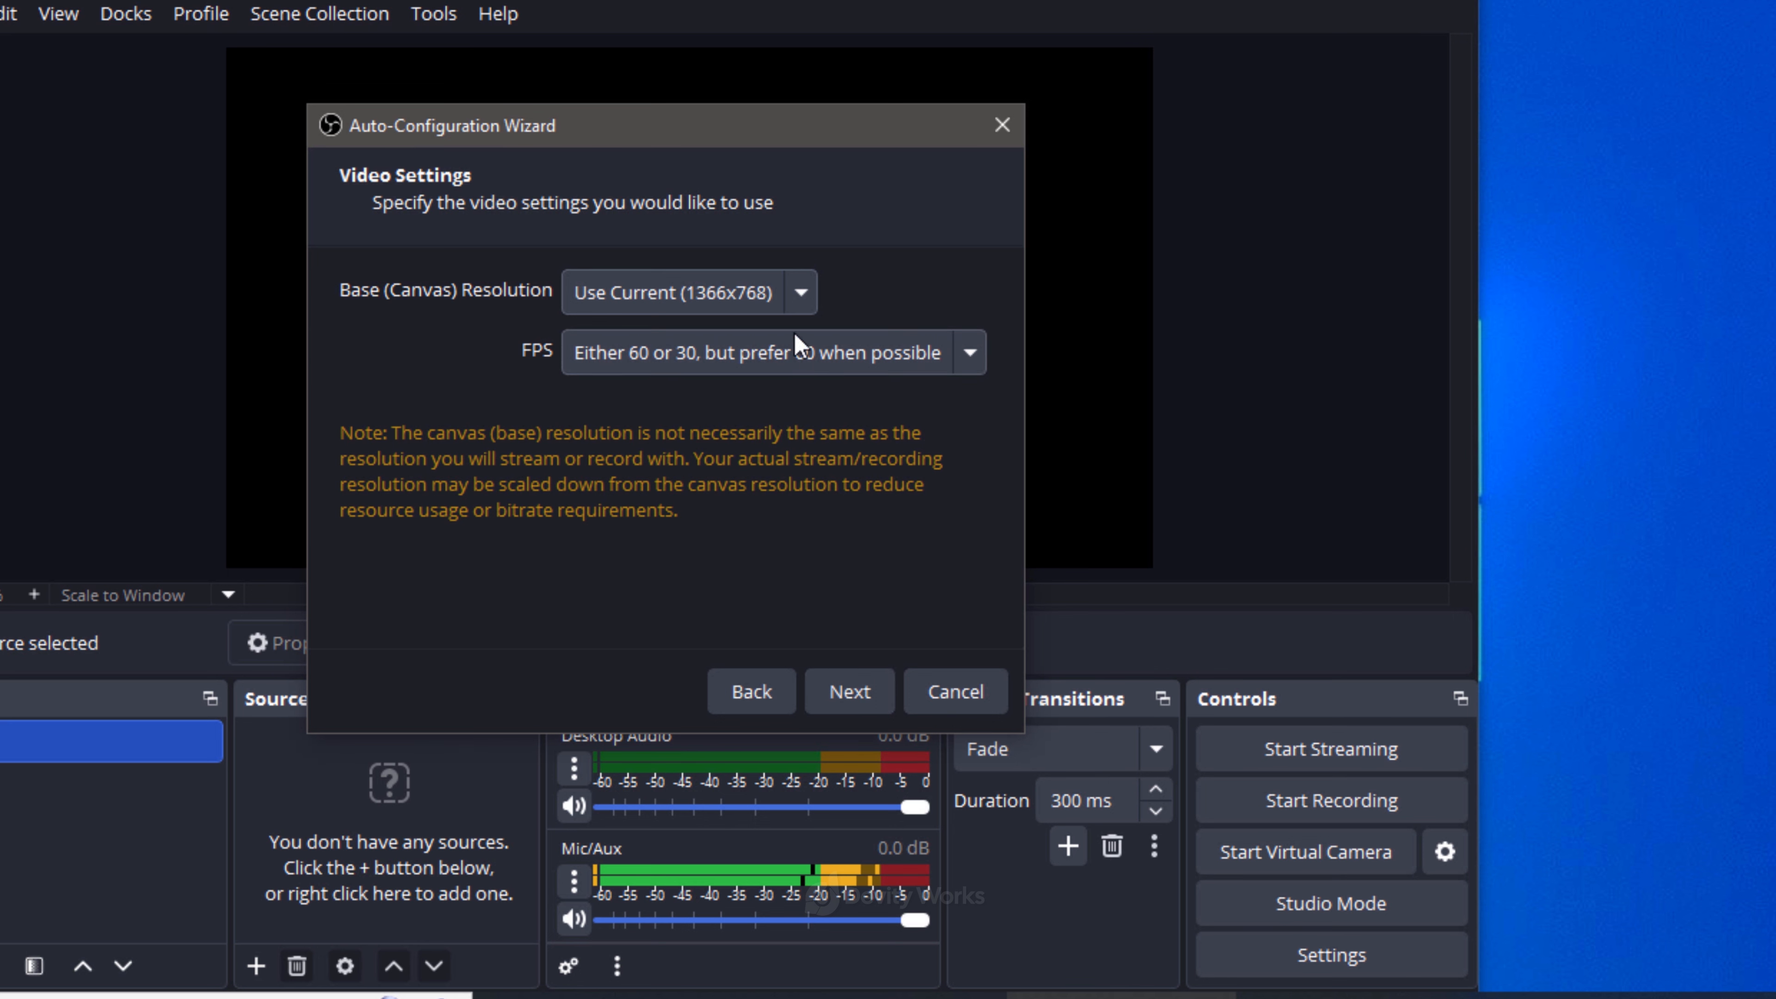
click(795, 305)
click(882, 286)
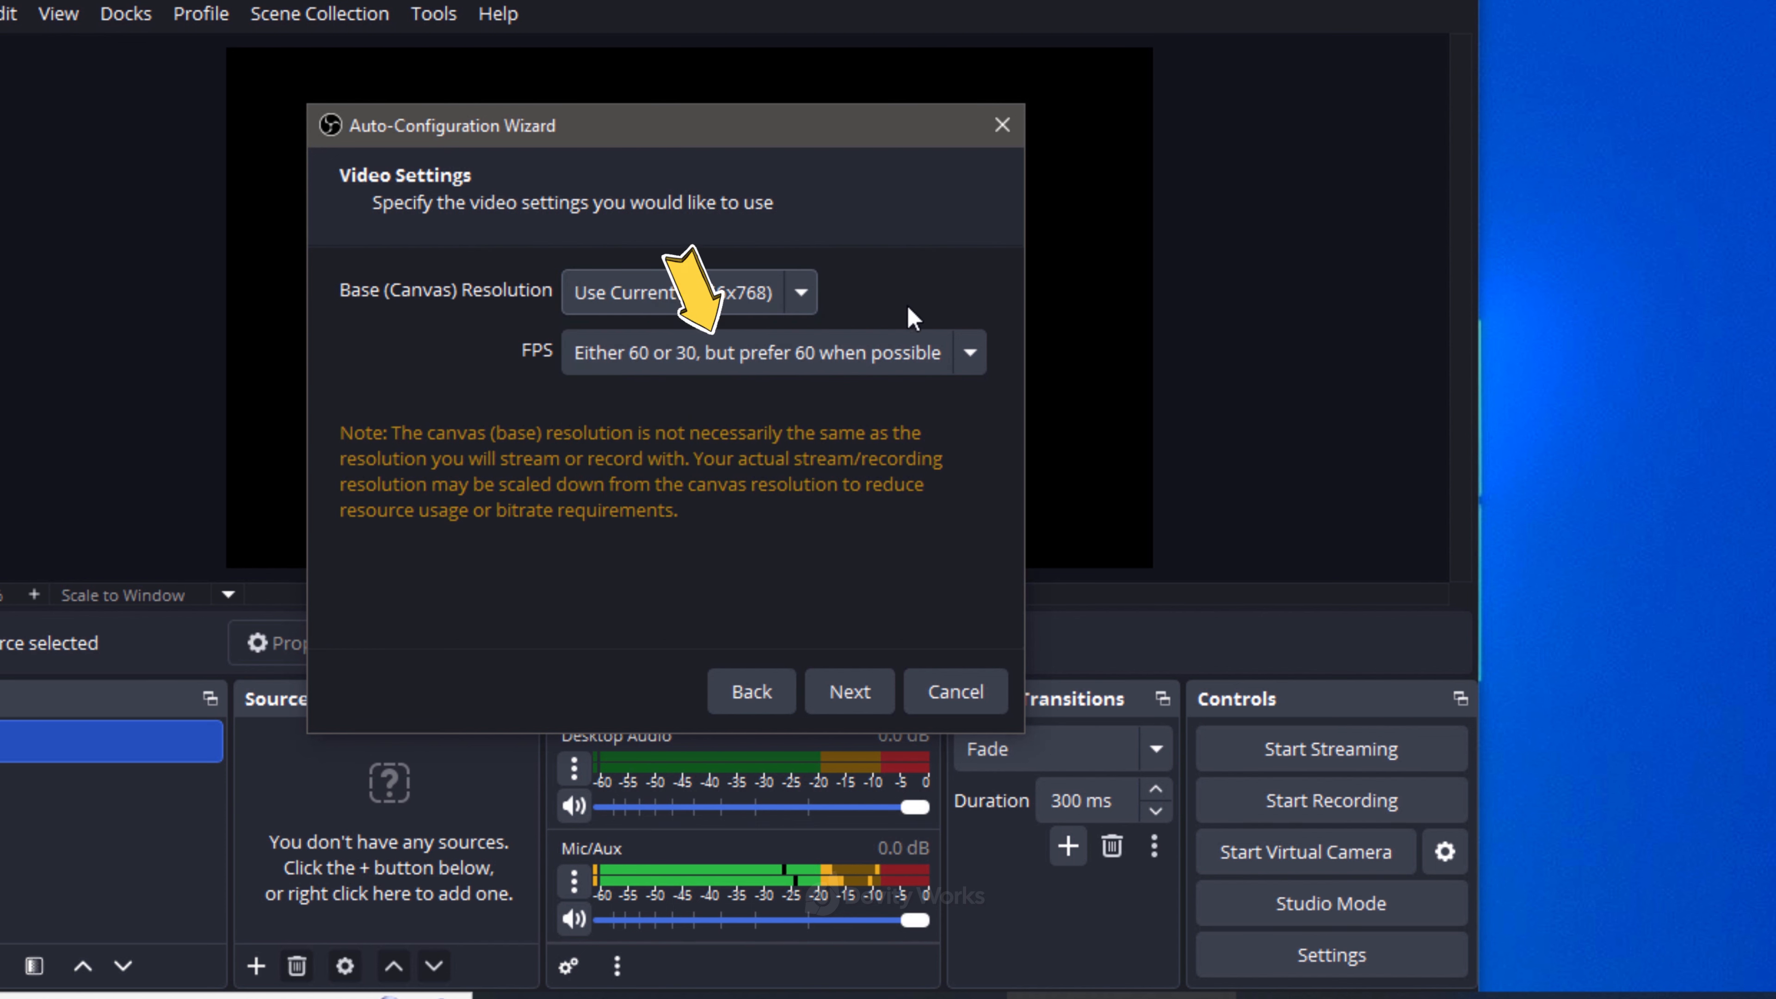
click(969, 354)
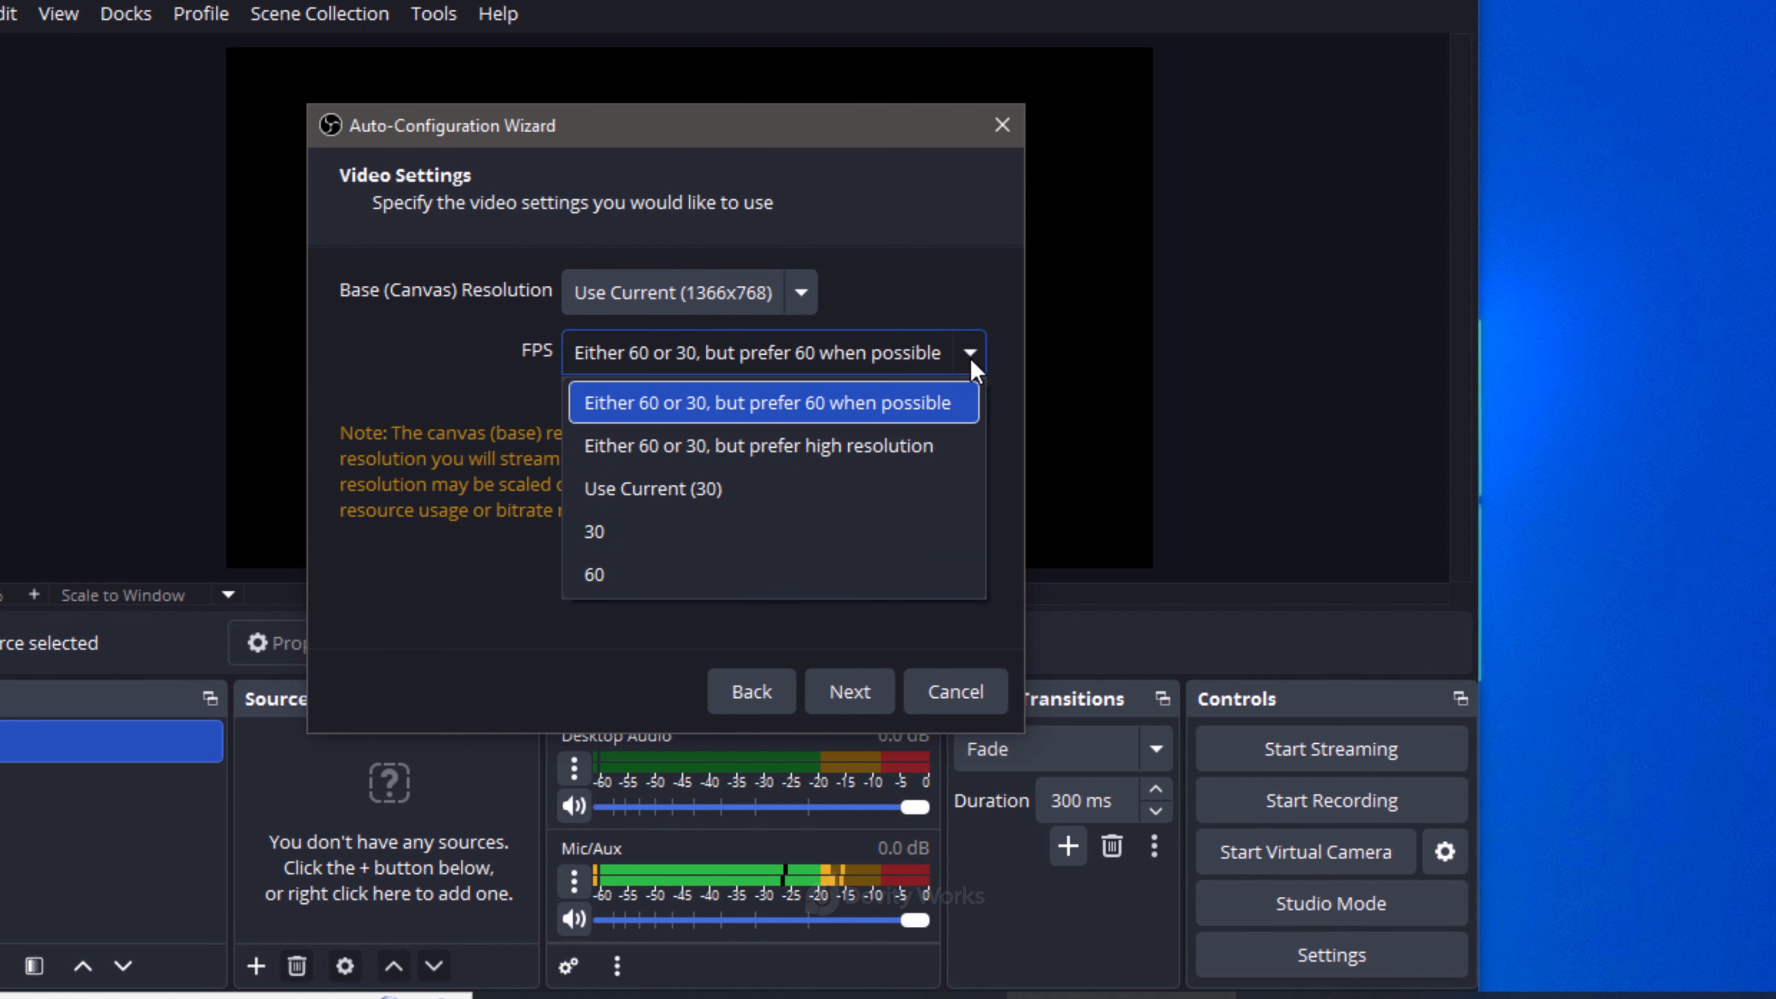
click(974, 302)
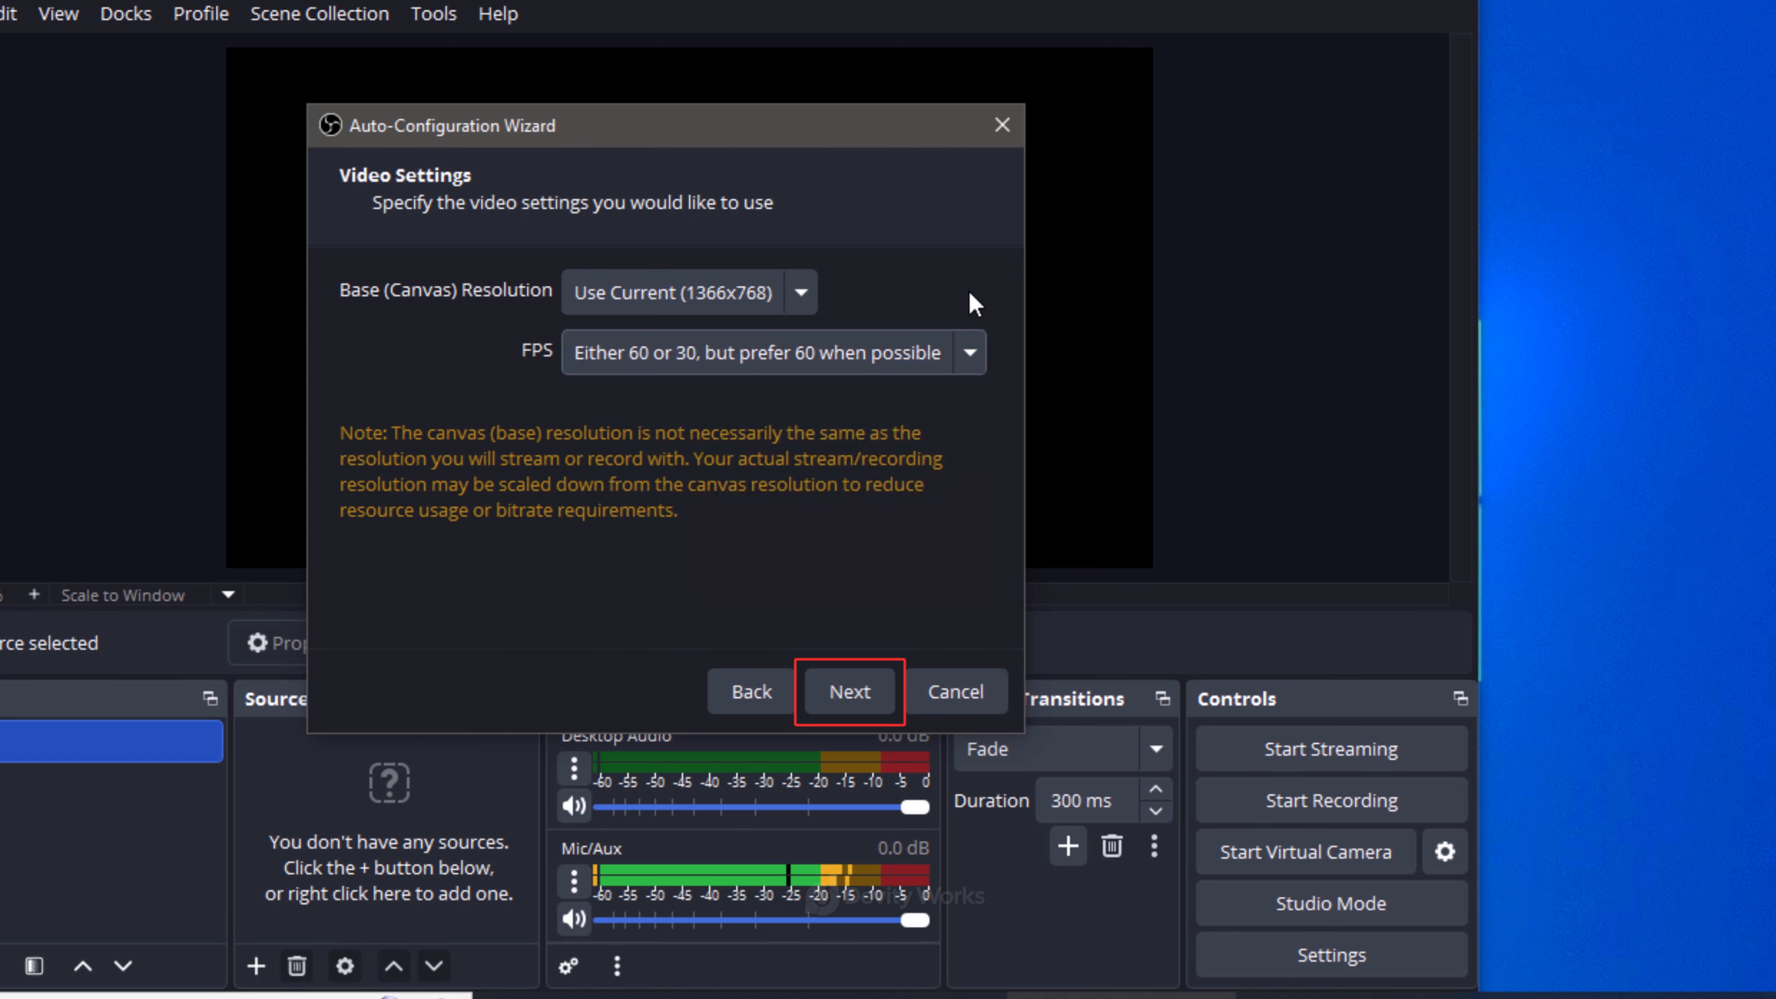
click(865, 696)
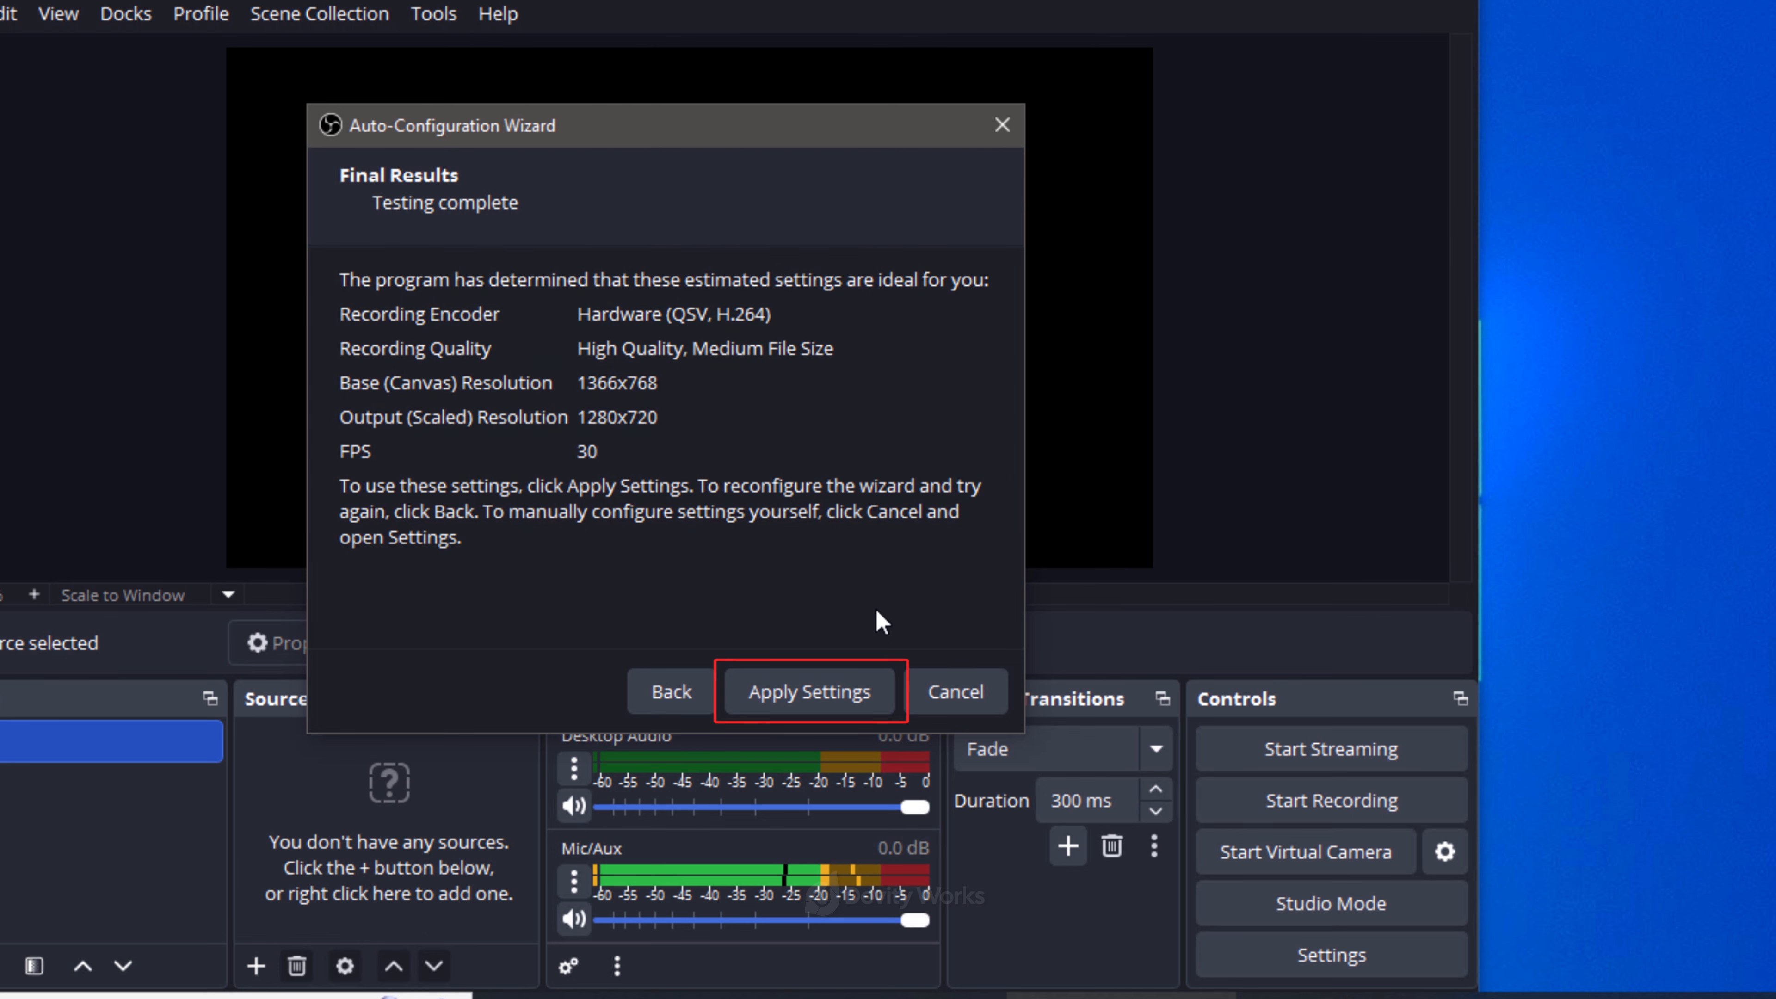
click(812, 691)
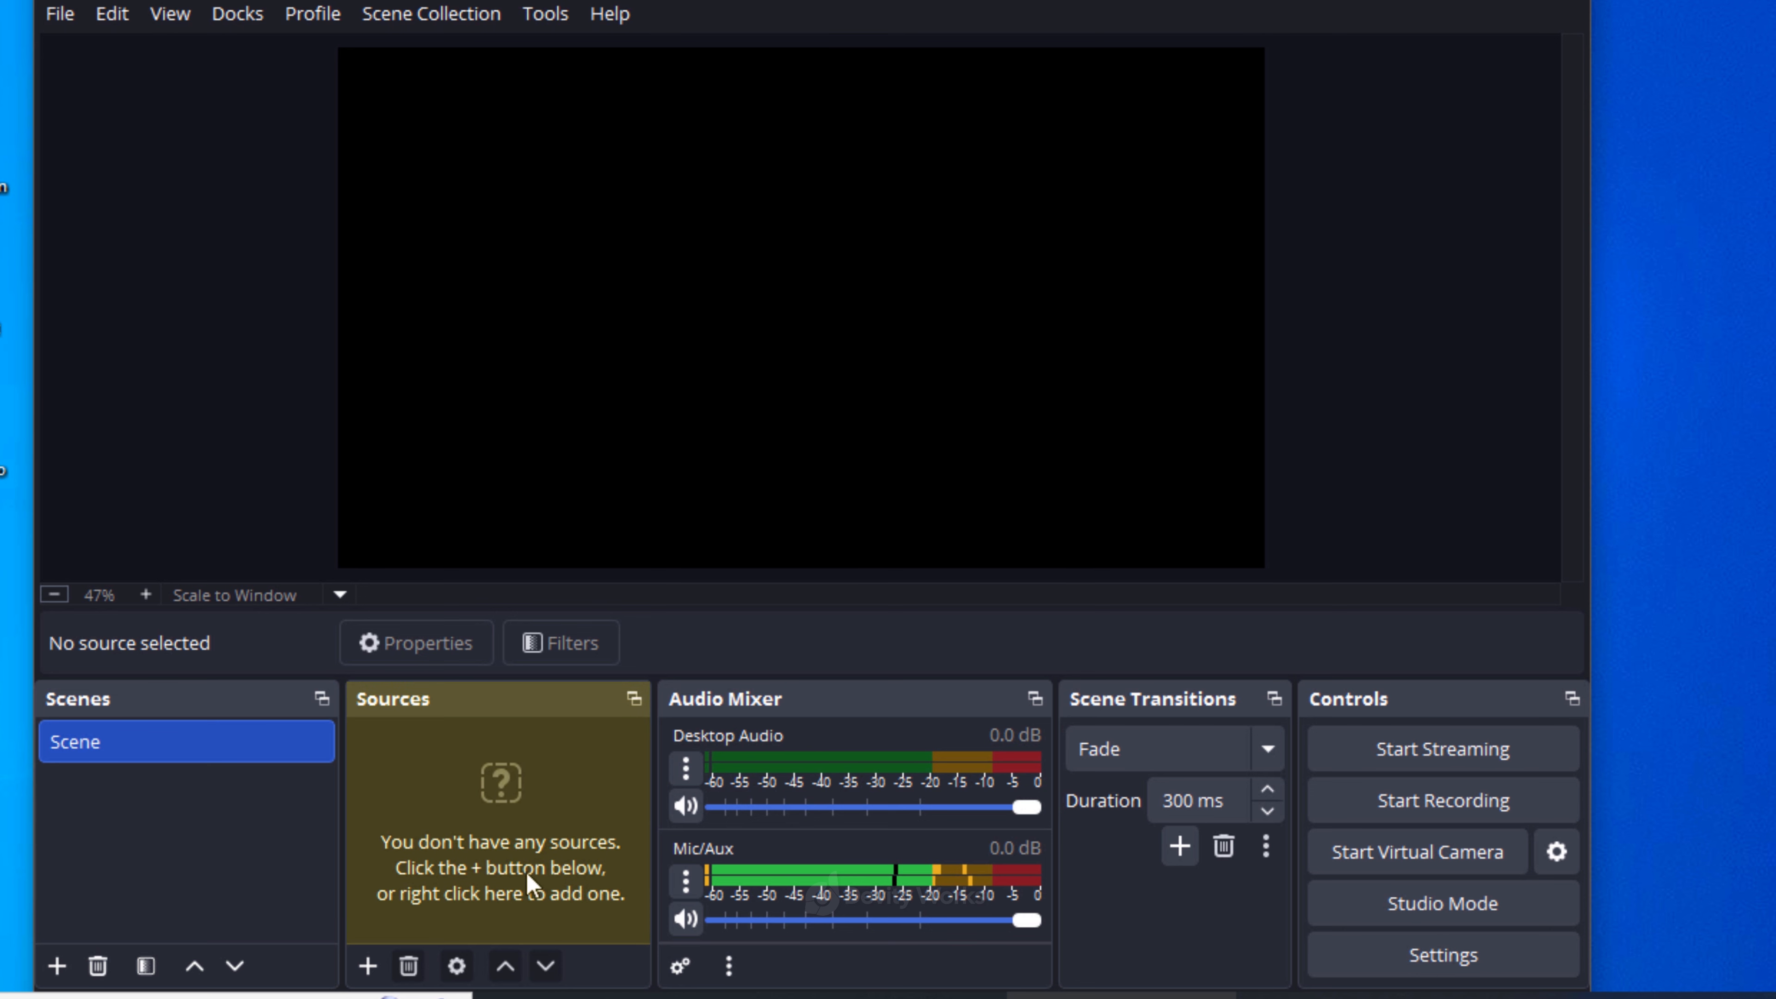
- Add a new Display Capture source named "My Screen" to the scene
click(367, 966)
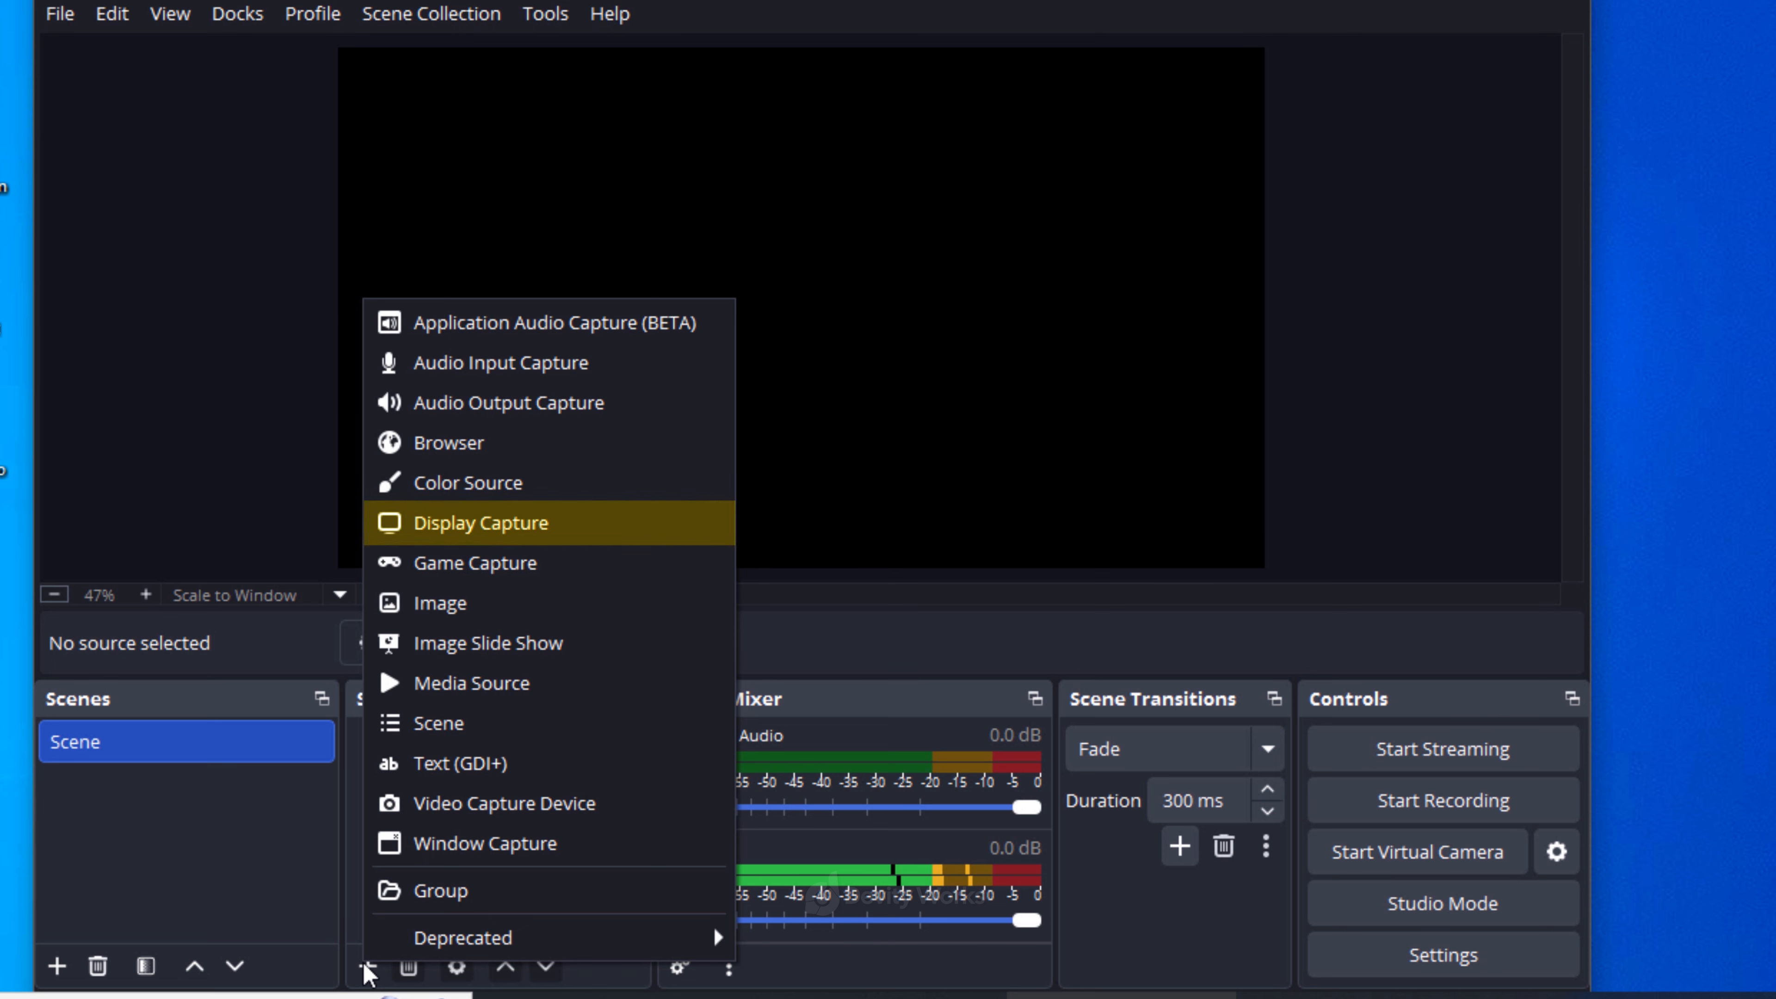
click(568, 537)
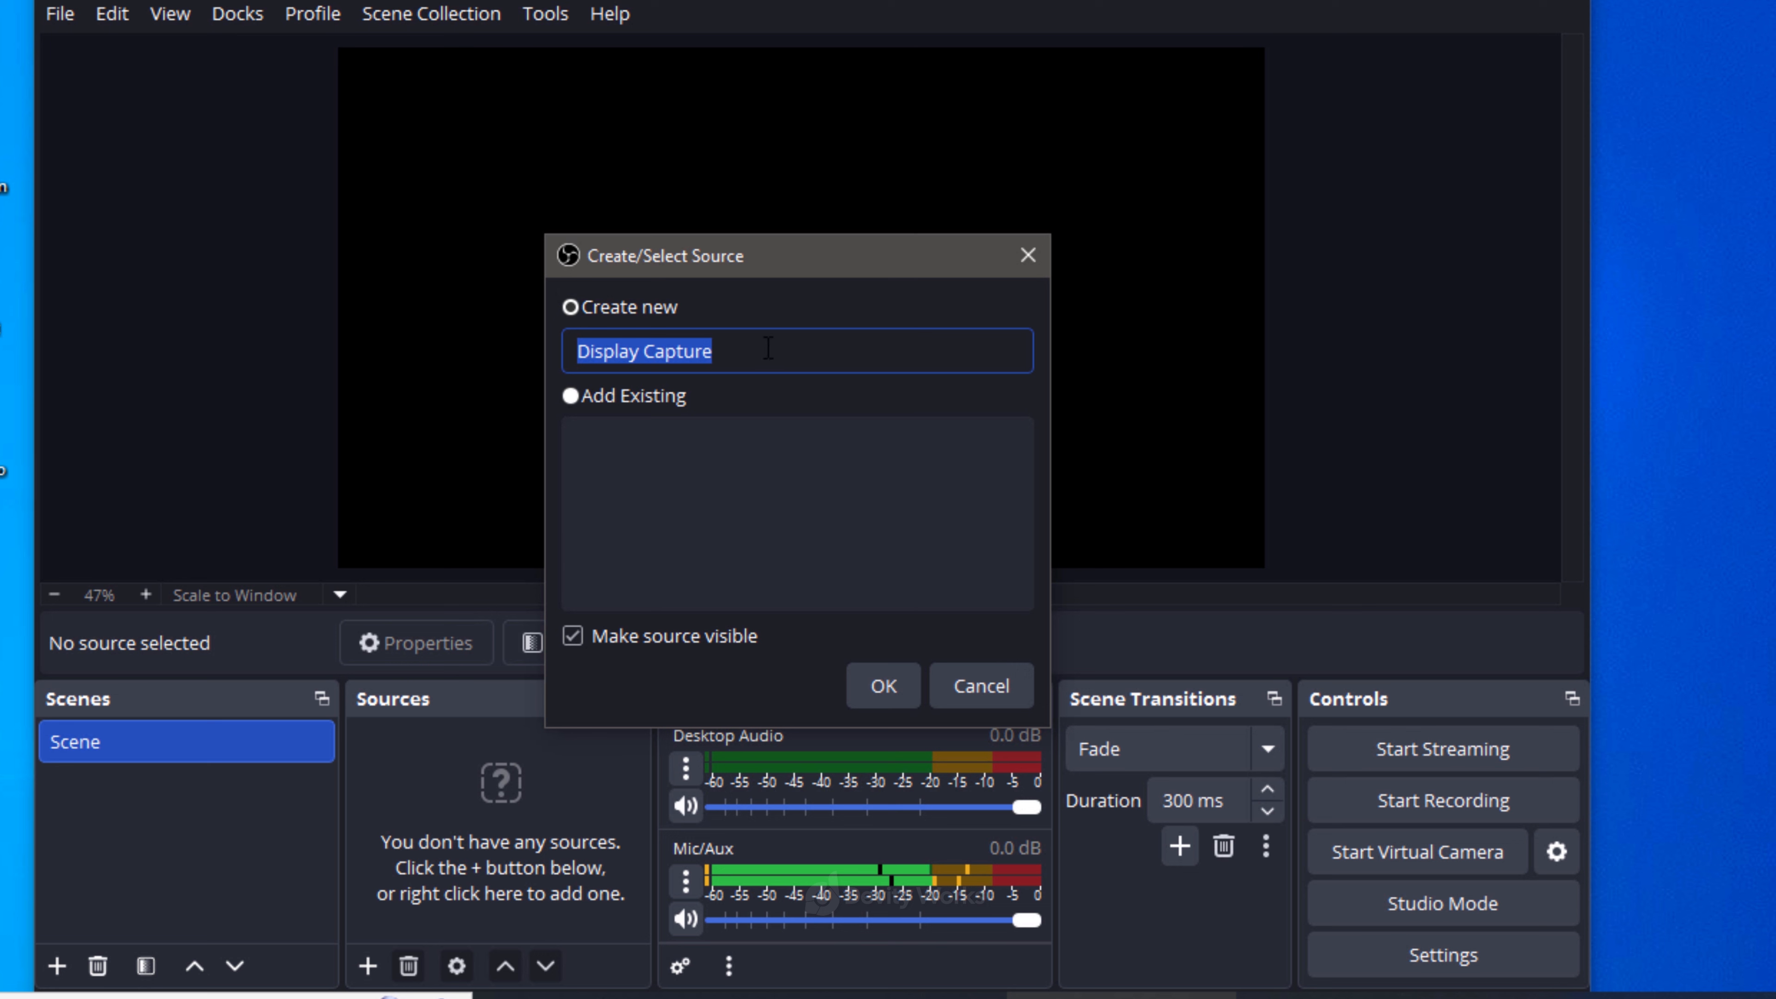
text(My Scr)
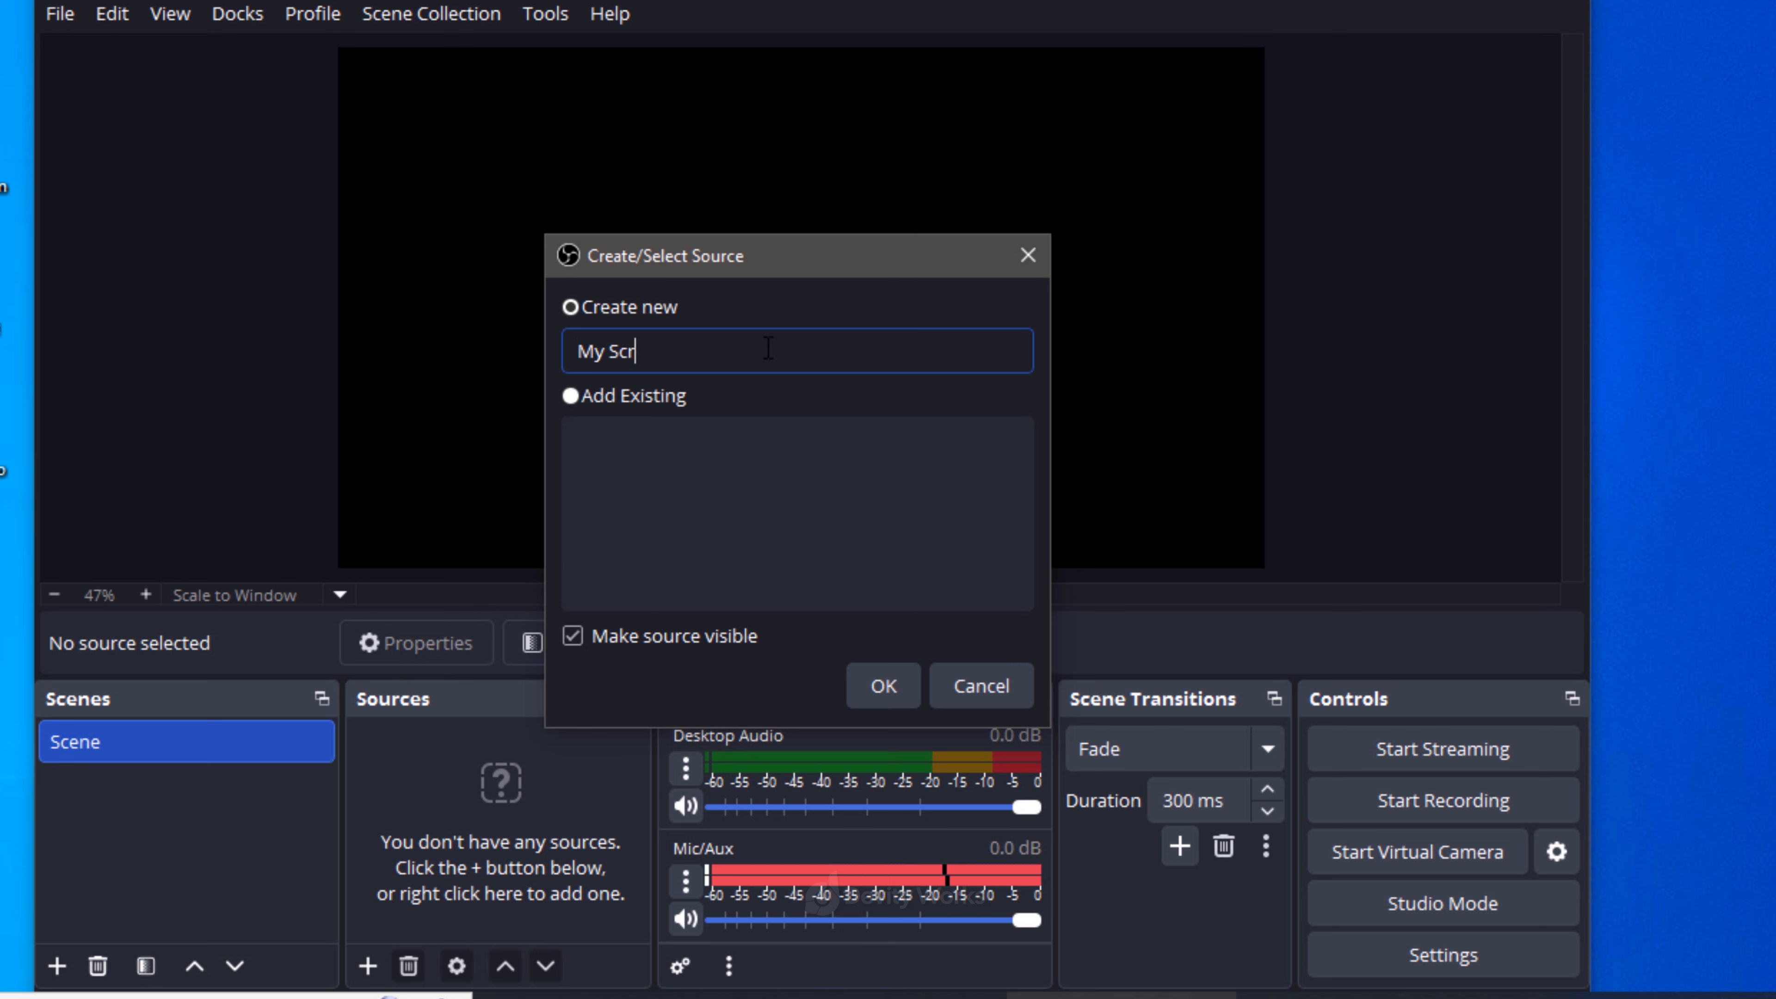
text(een)
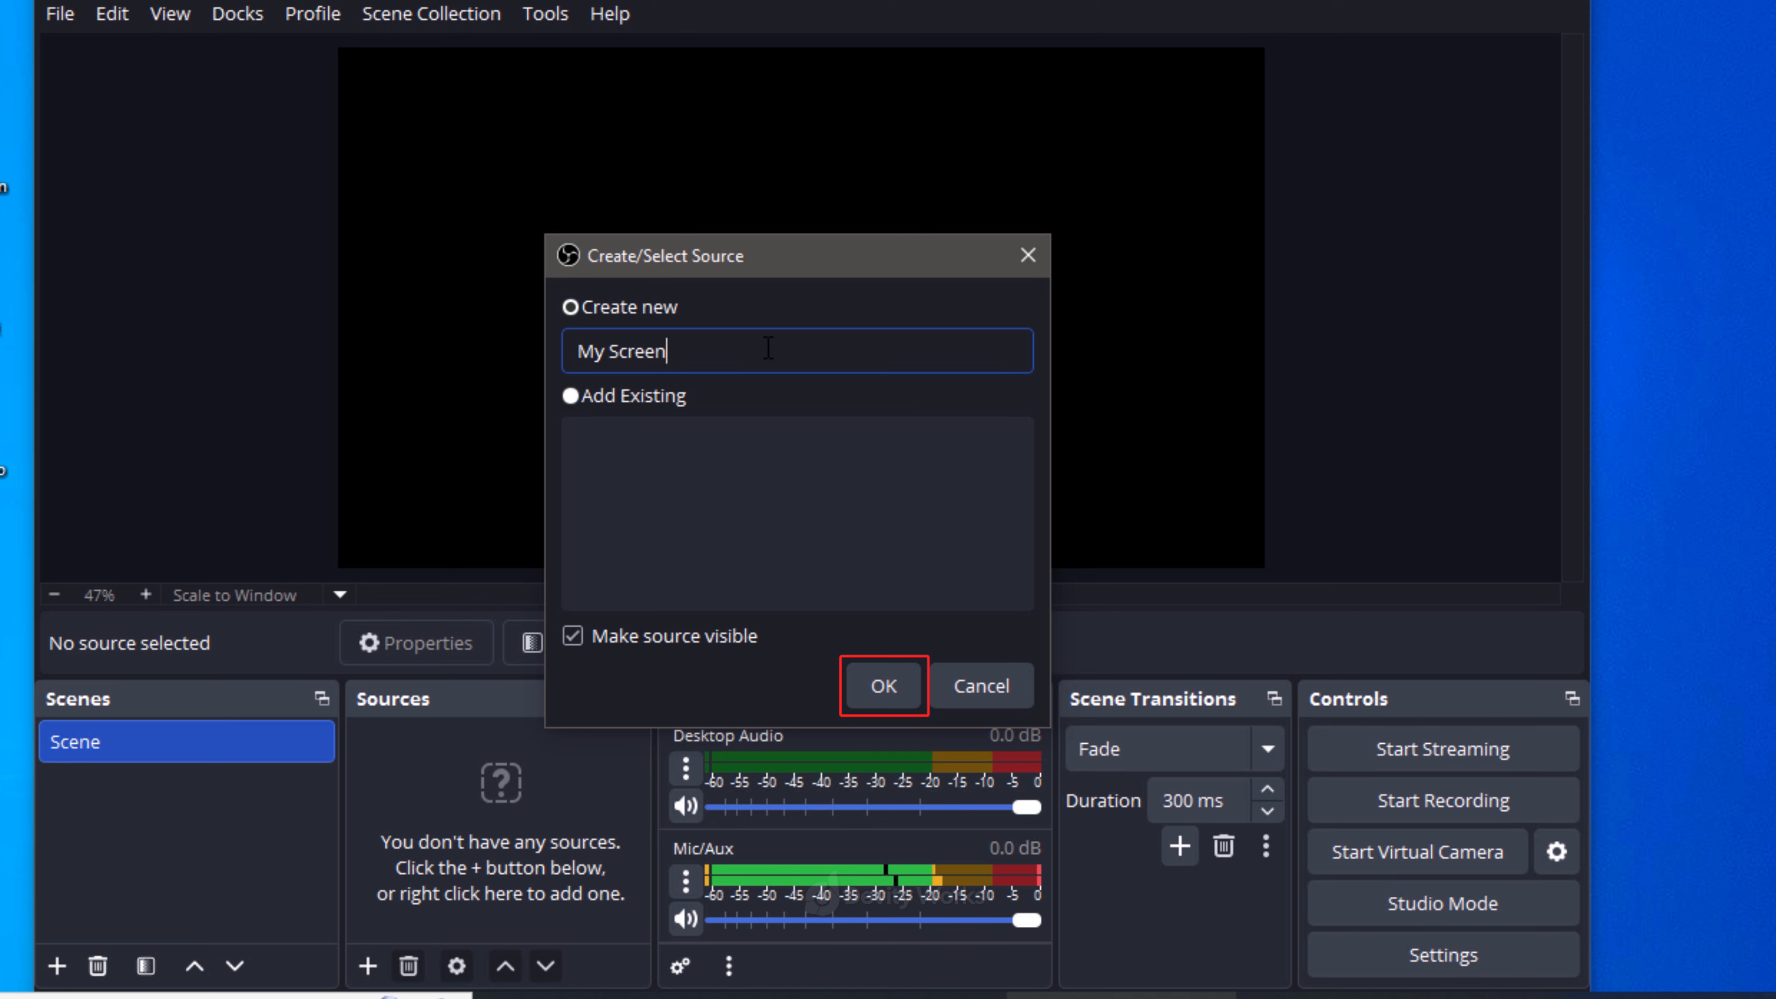
click(884, 685)
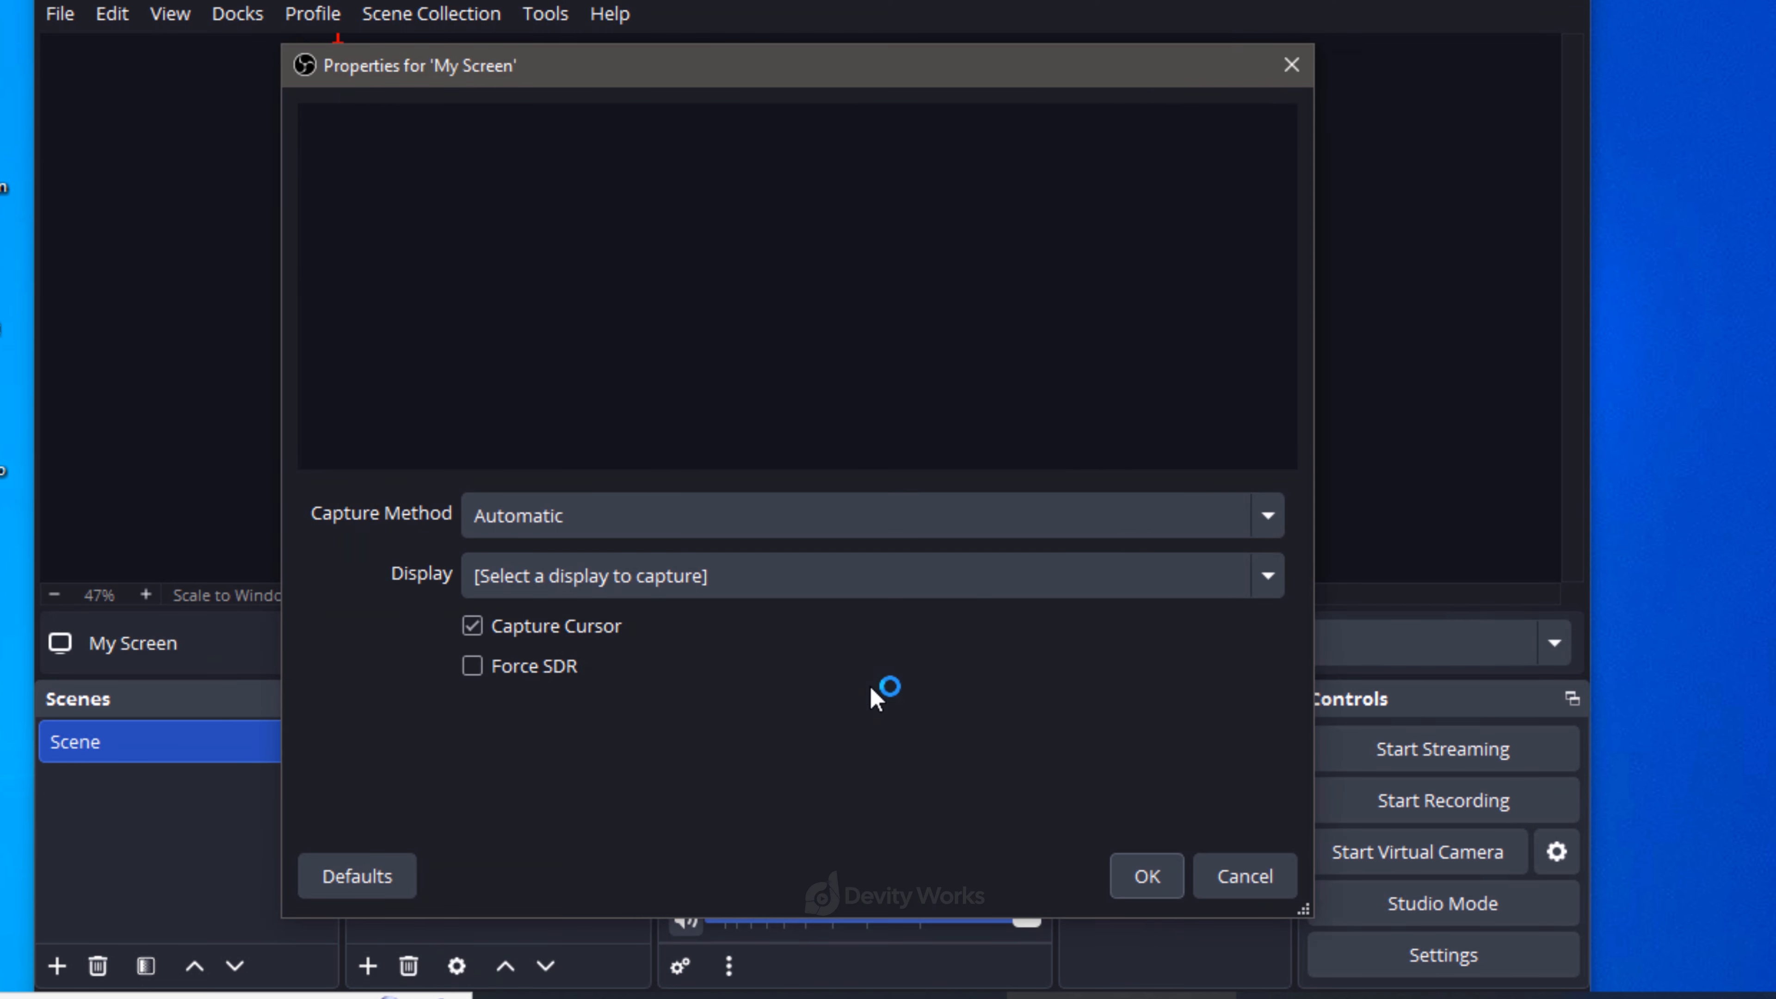
- Set the My Screen source to capture the 1366x768 primary monitor and confirm its properties
click(1269, 579)
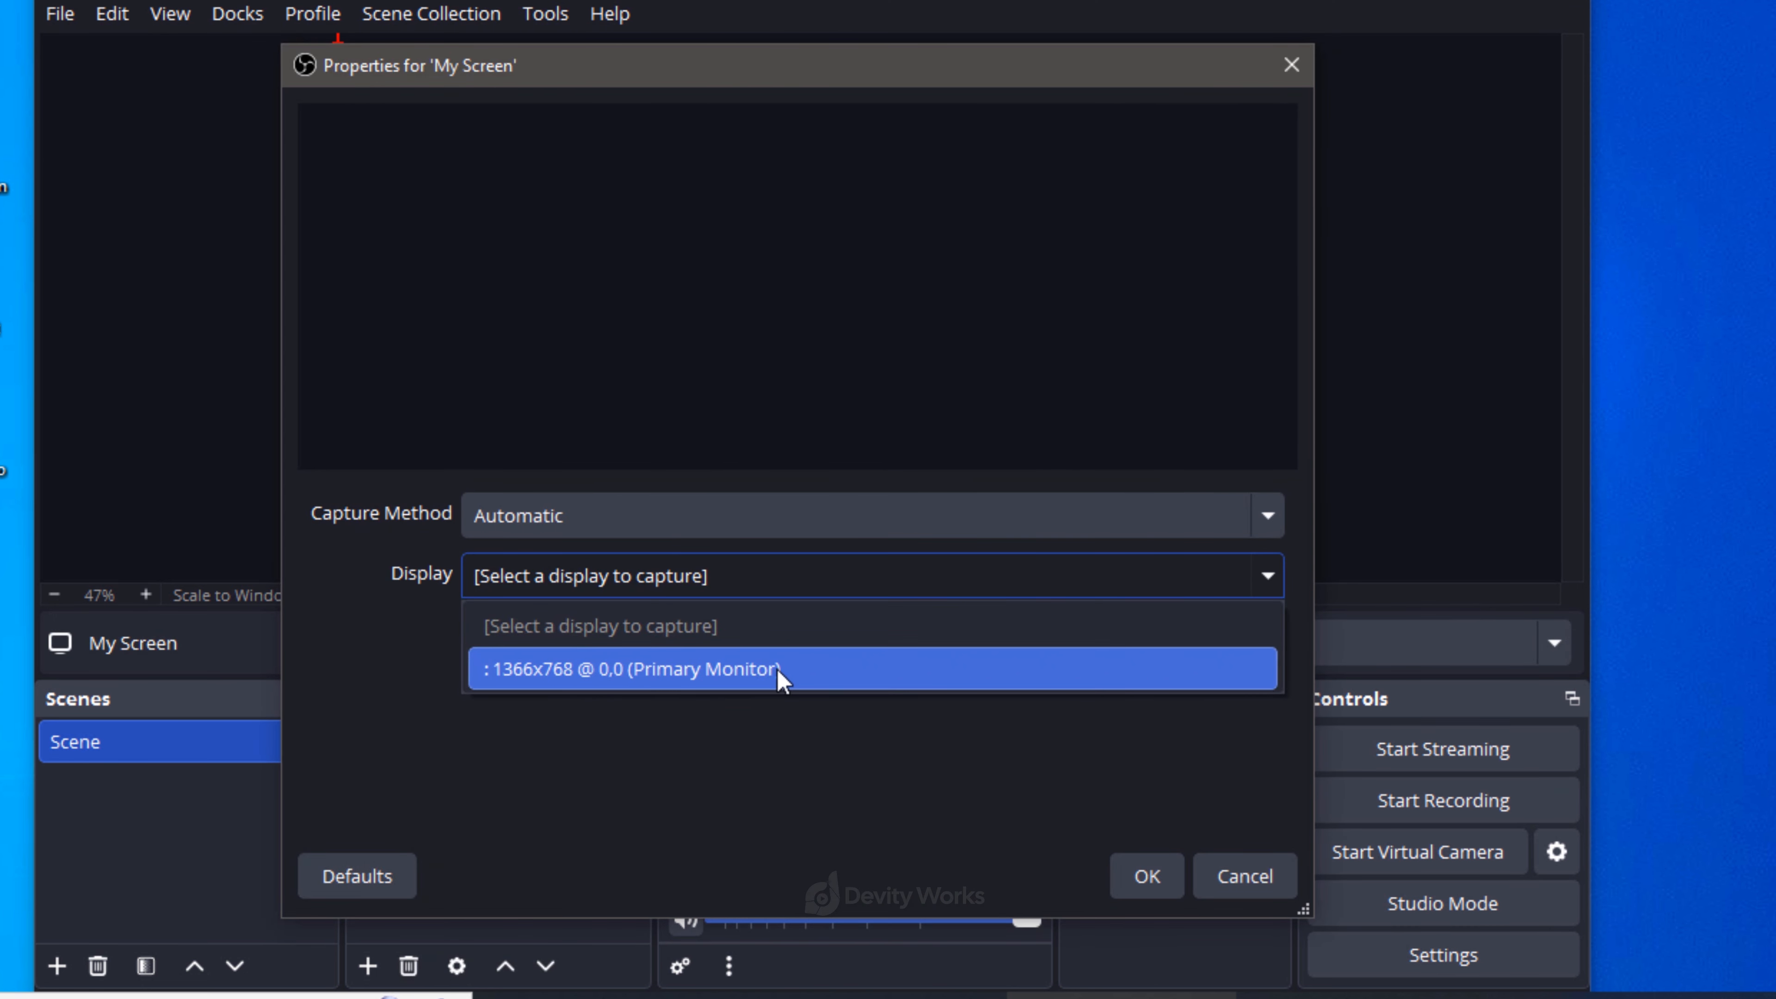
click(747, 672)
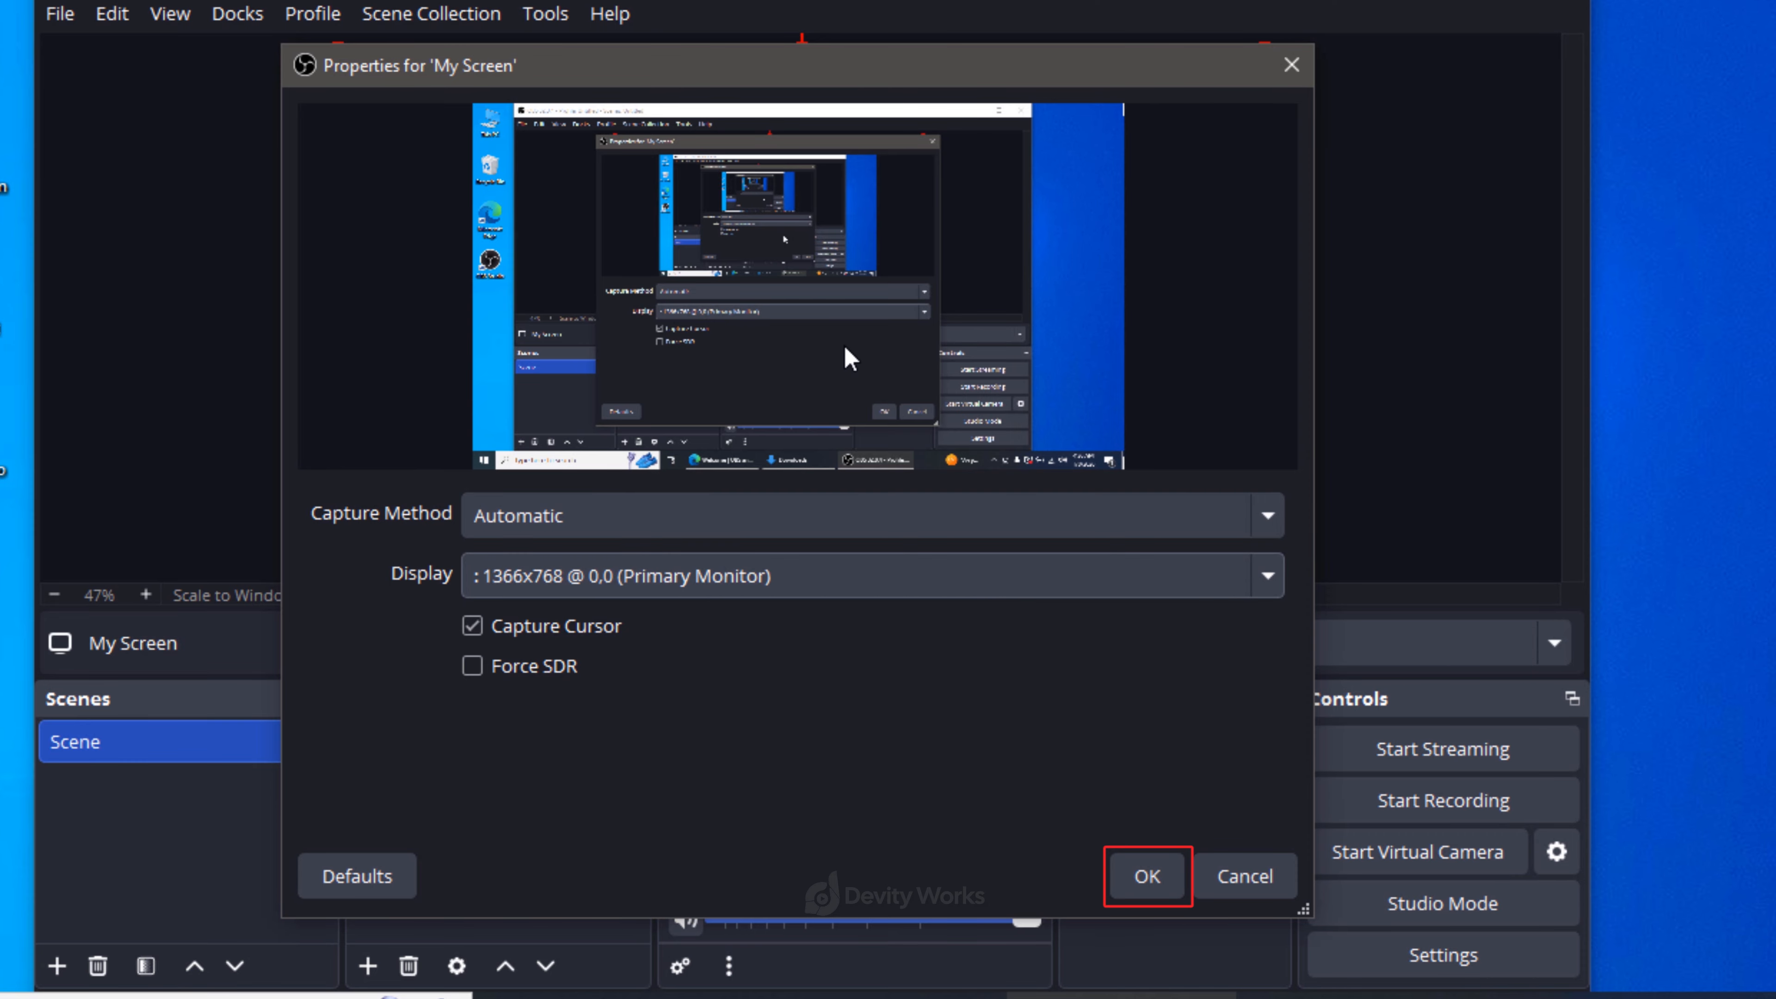
click(1147, 876)
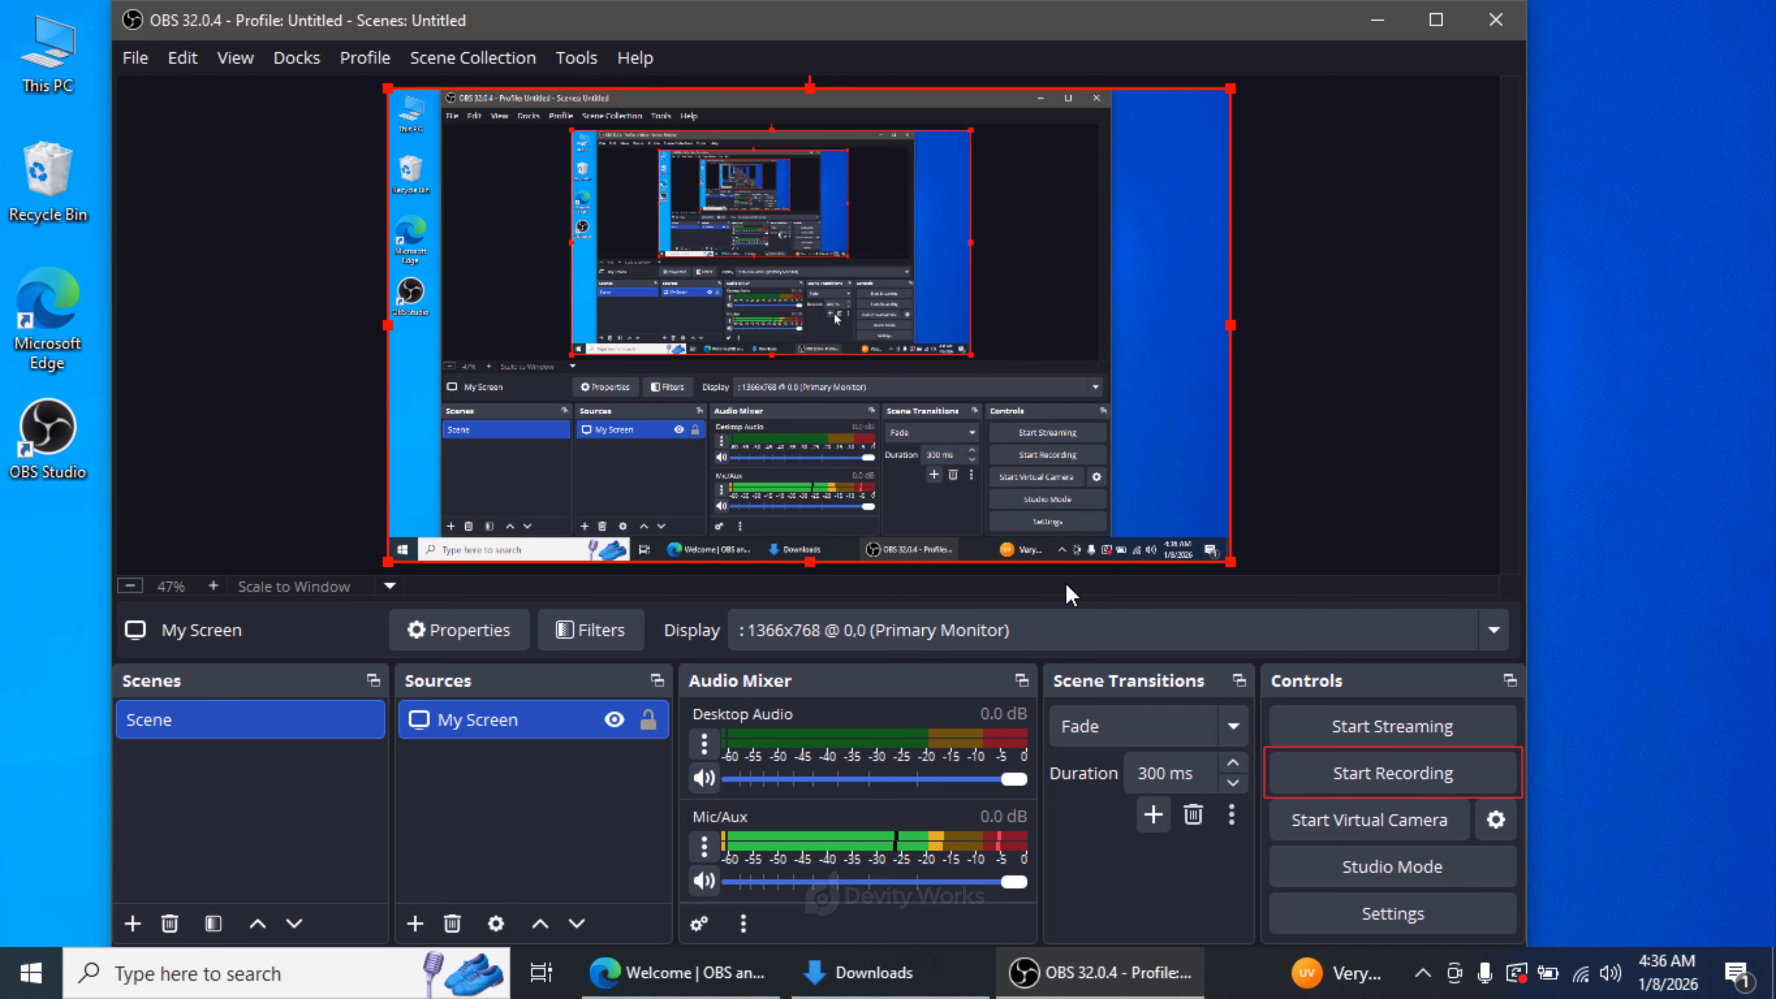
- Start recording the screen and minimize the OBS window to reveal the desktop
click(1381, 778)
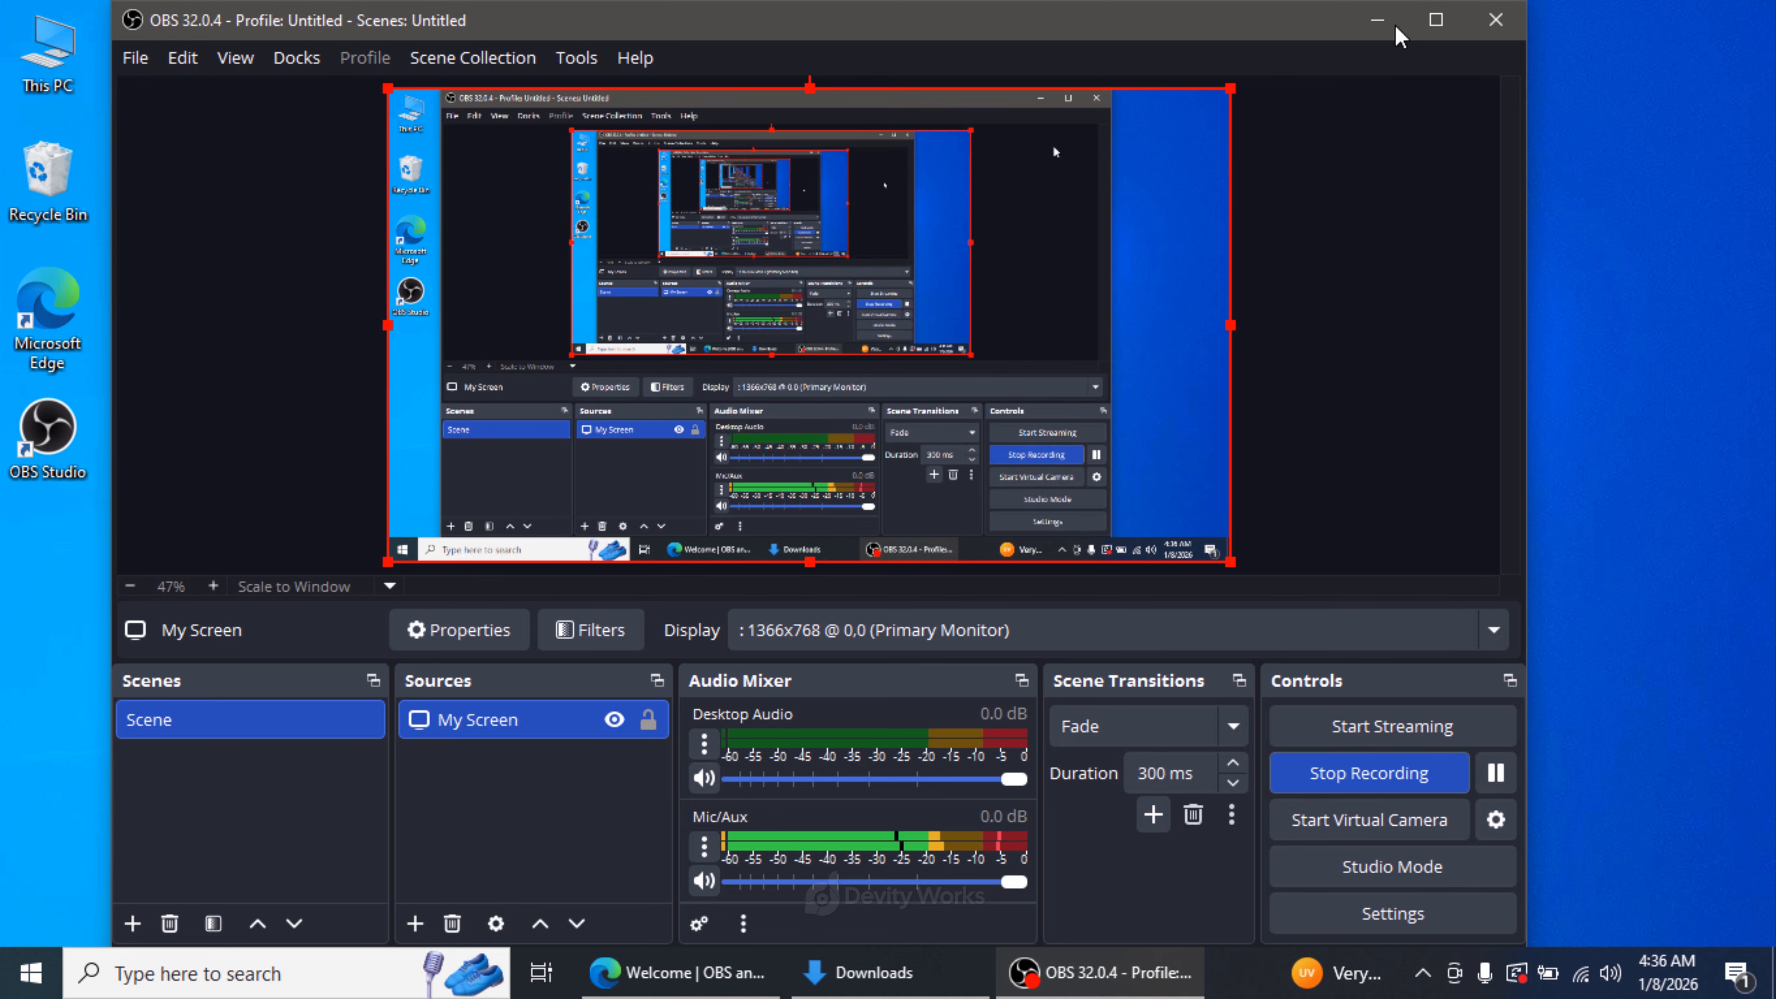
click(1377, 19)
- Create a new folder on the desktop and name it NewFolderOne
right_click(294, 372)
mouse_move(489, 647)
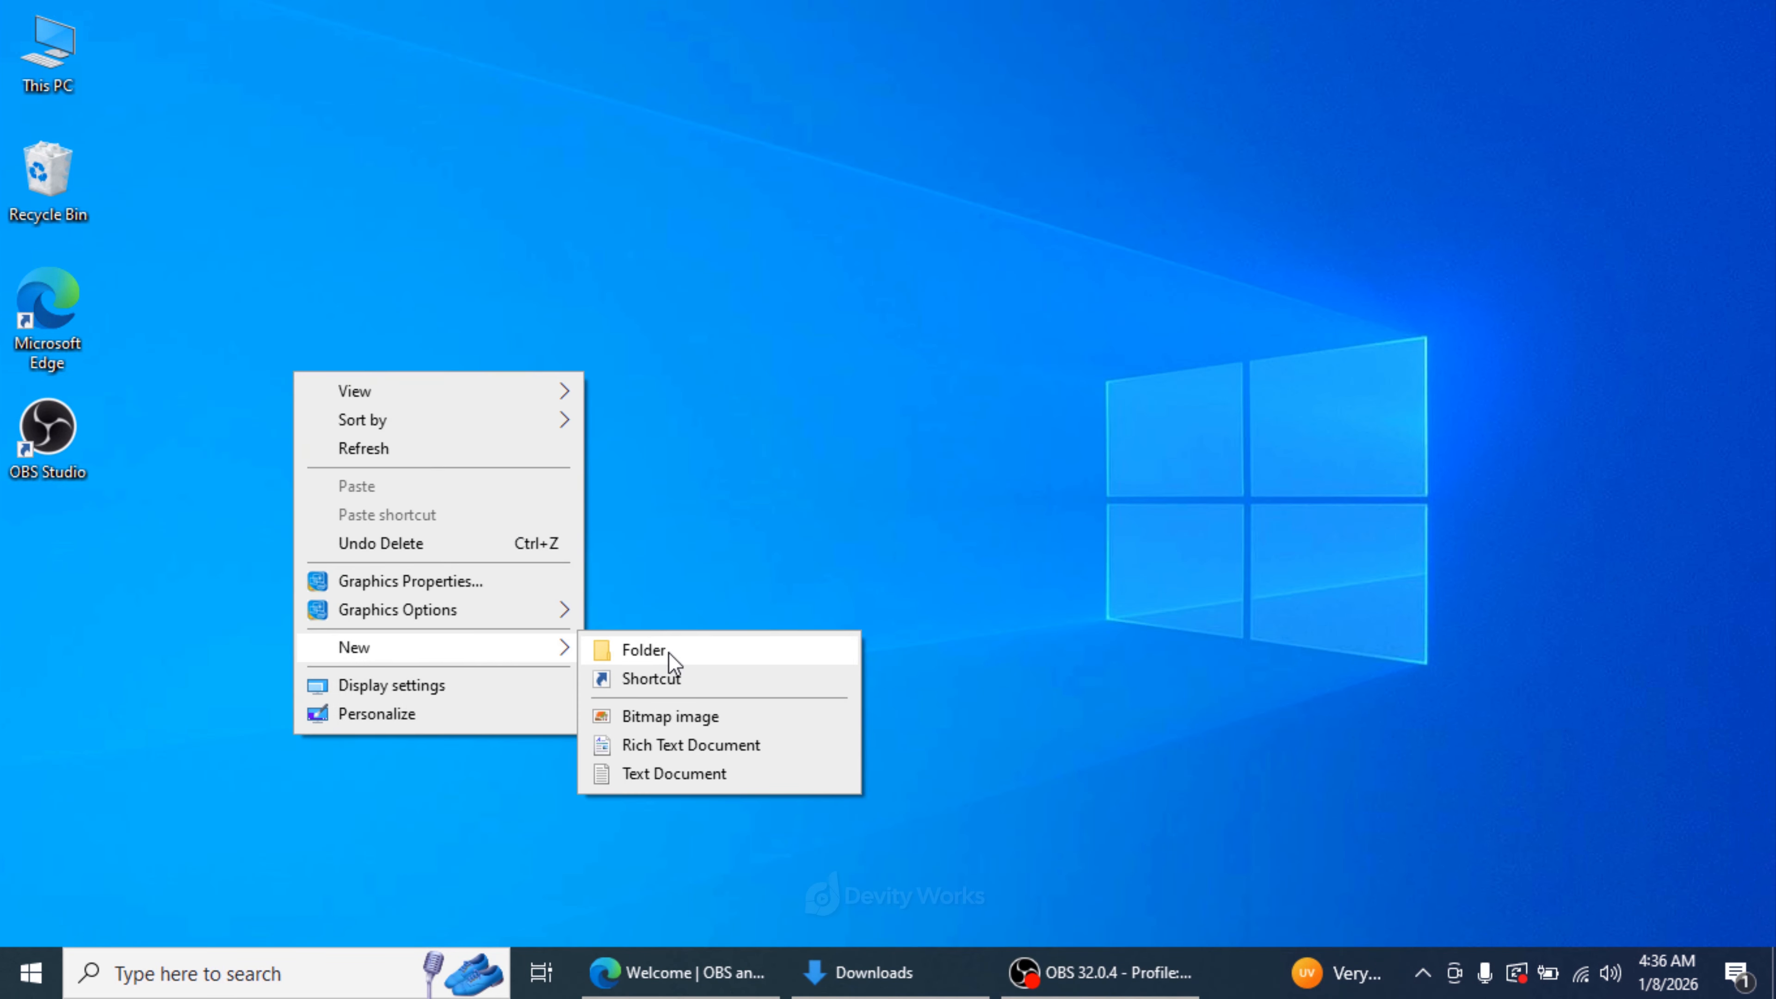
click(664, 650)
text(NewFolderOne)
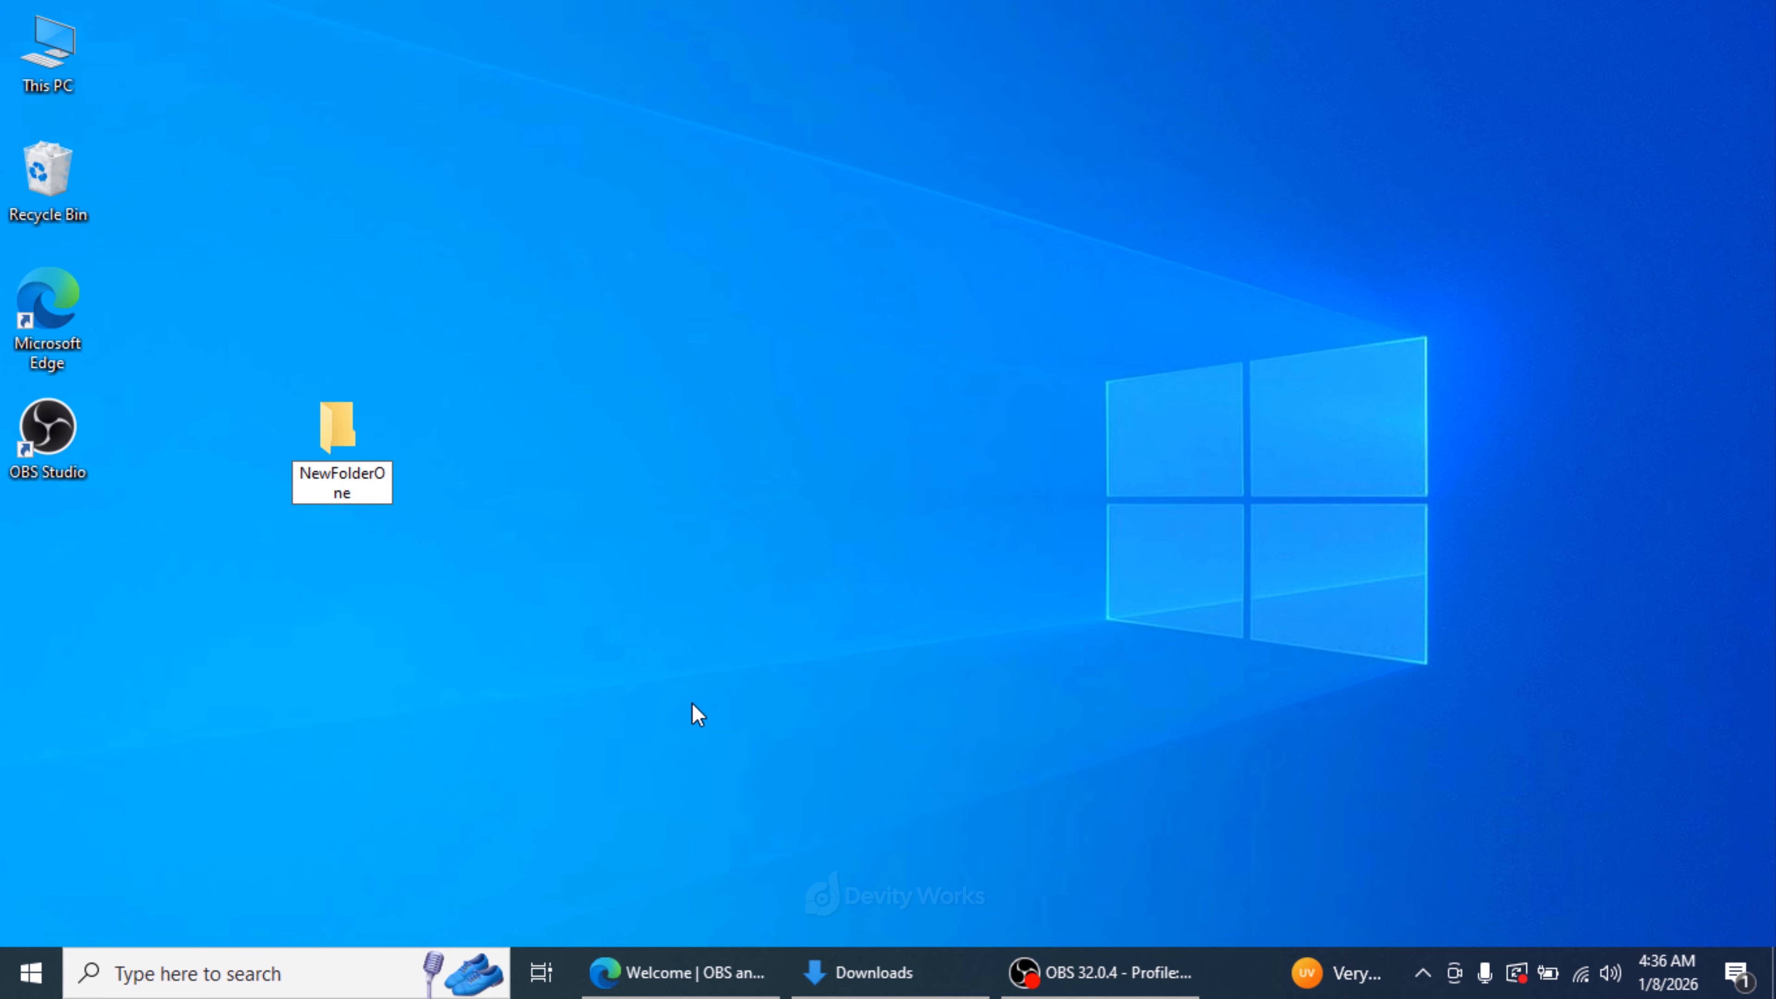
key(Return)
- Open the NewFolderOne folder, move its window across the desktop, and close it
double_click(318, 434)
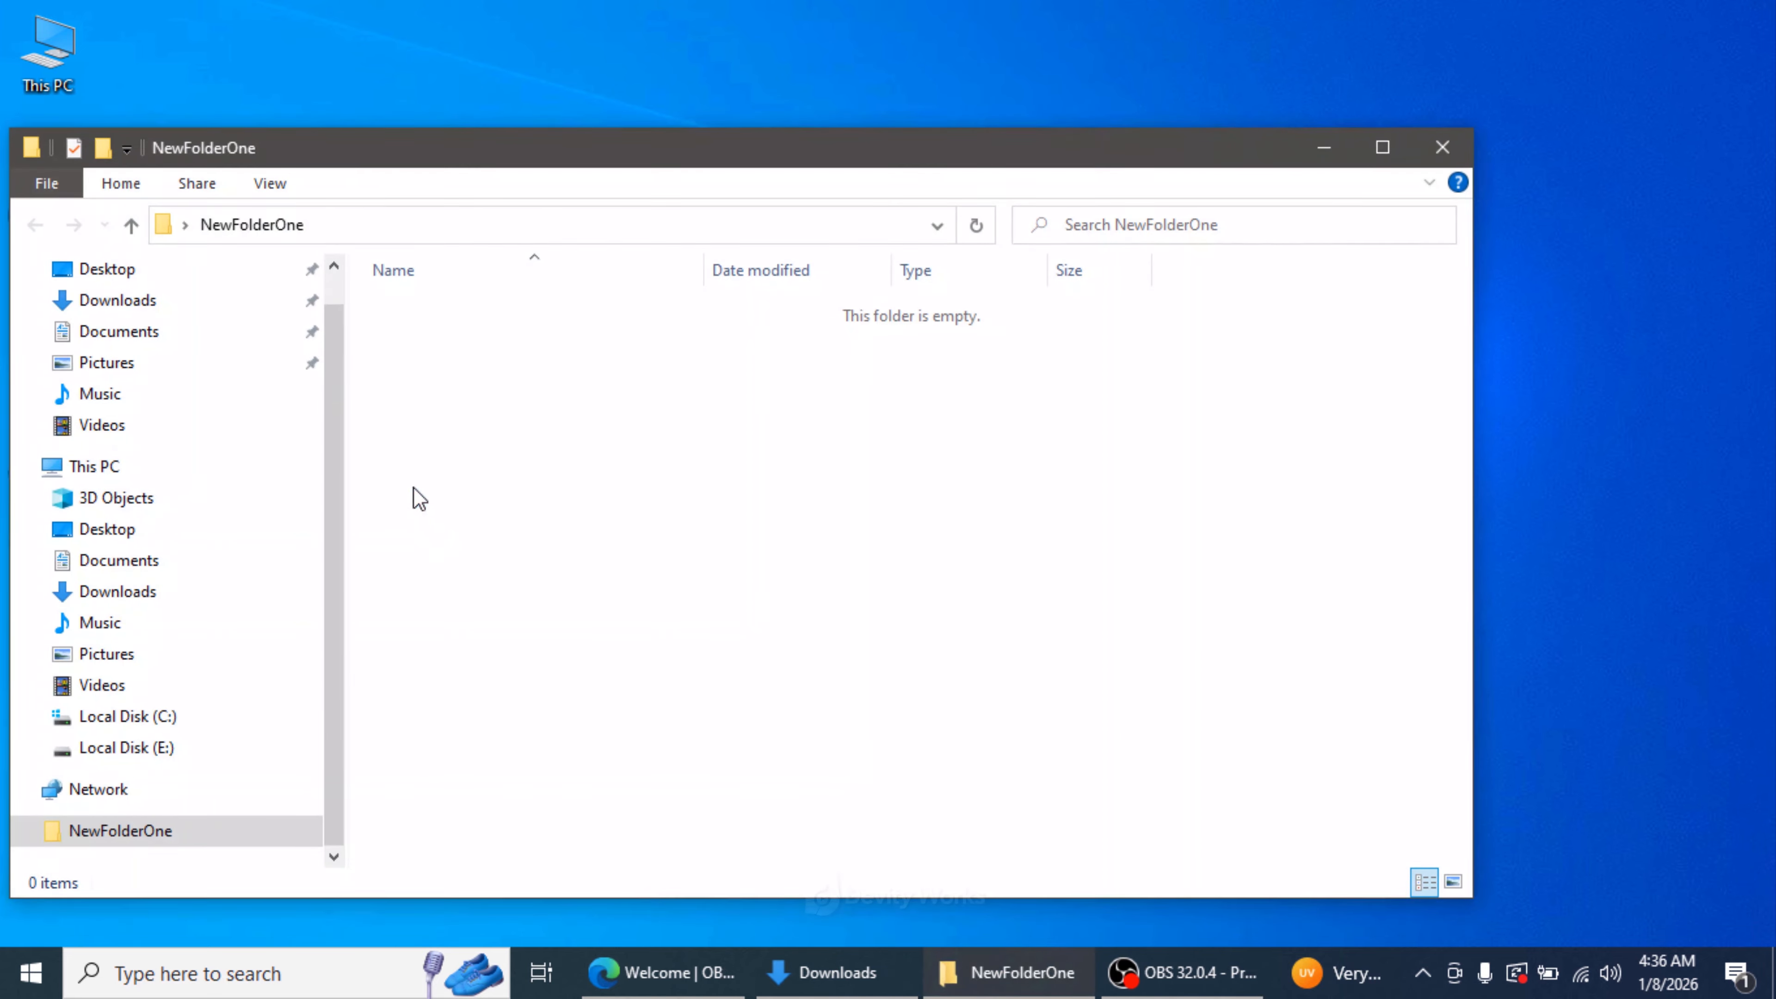
drag(379, 164, 644, 110)
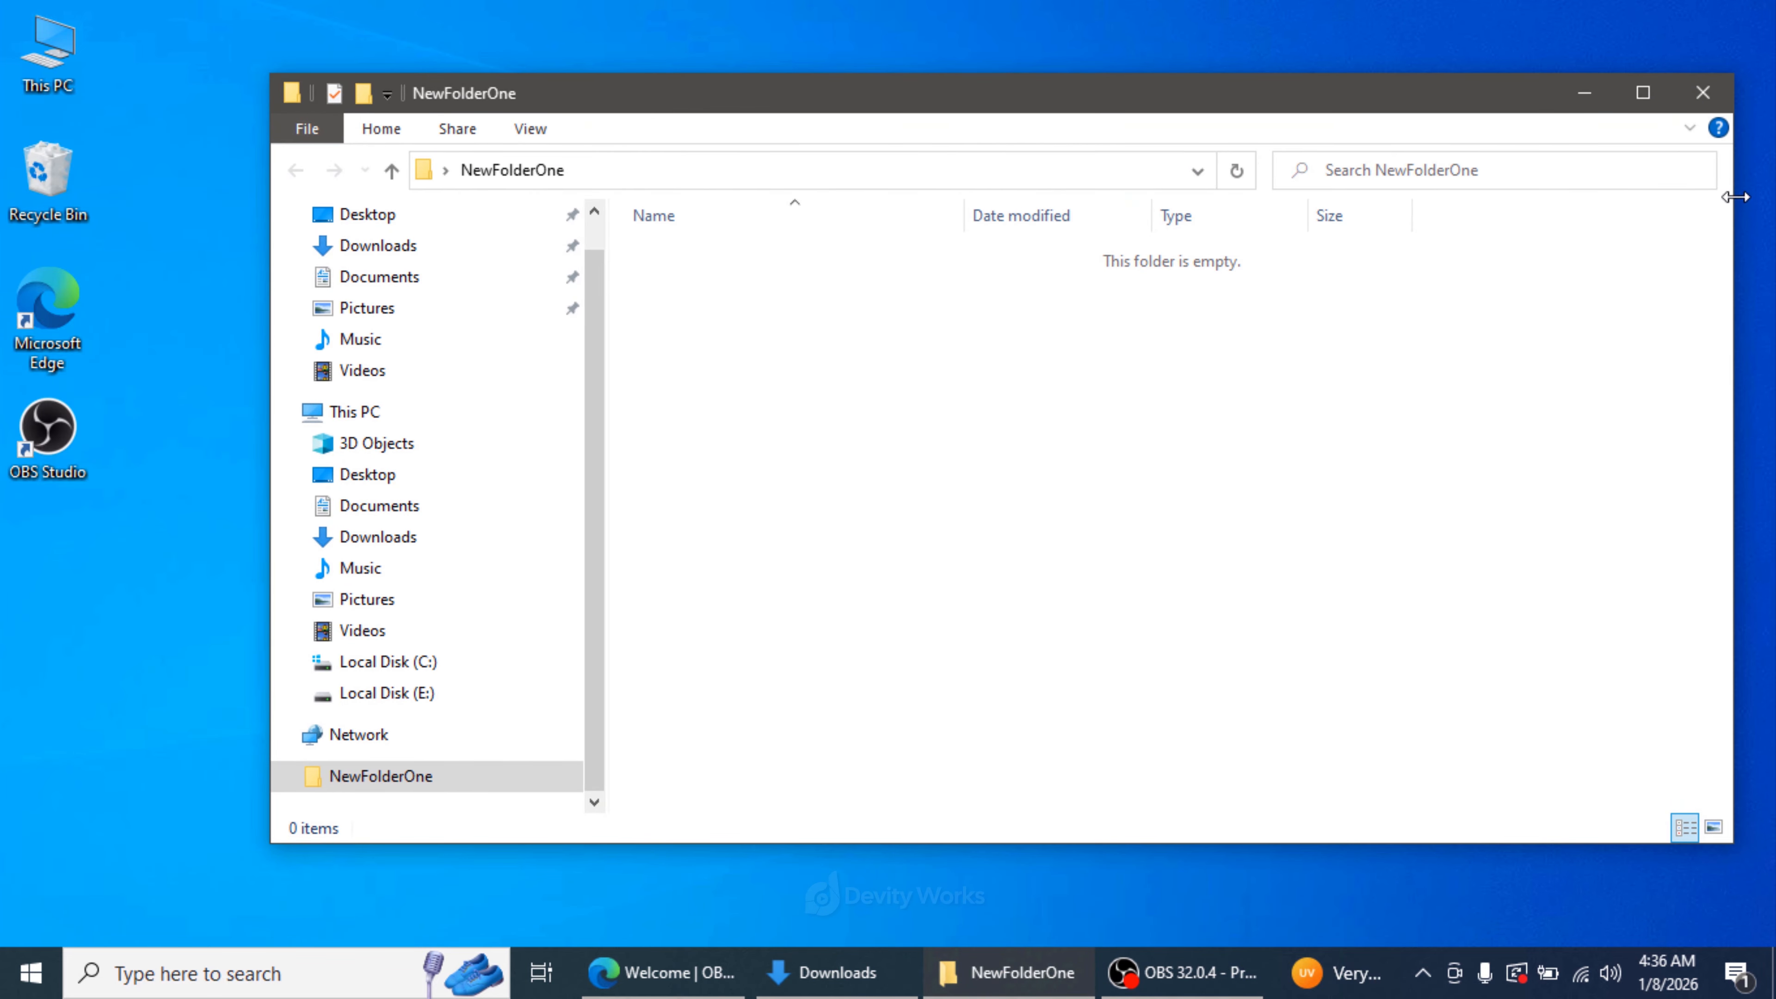
click(1704, 93)
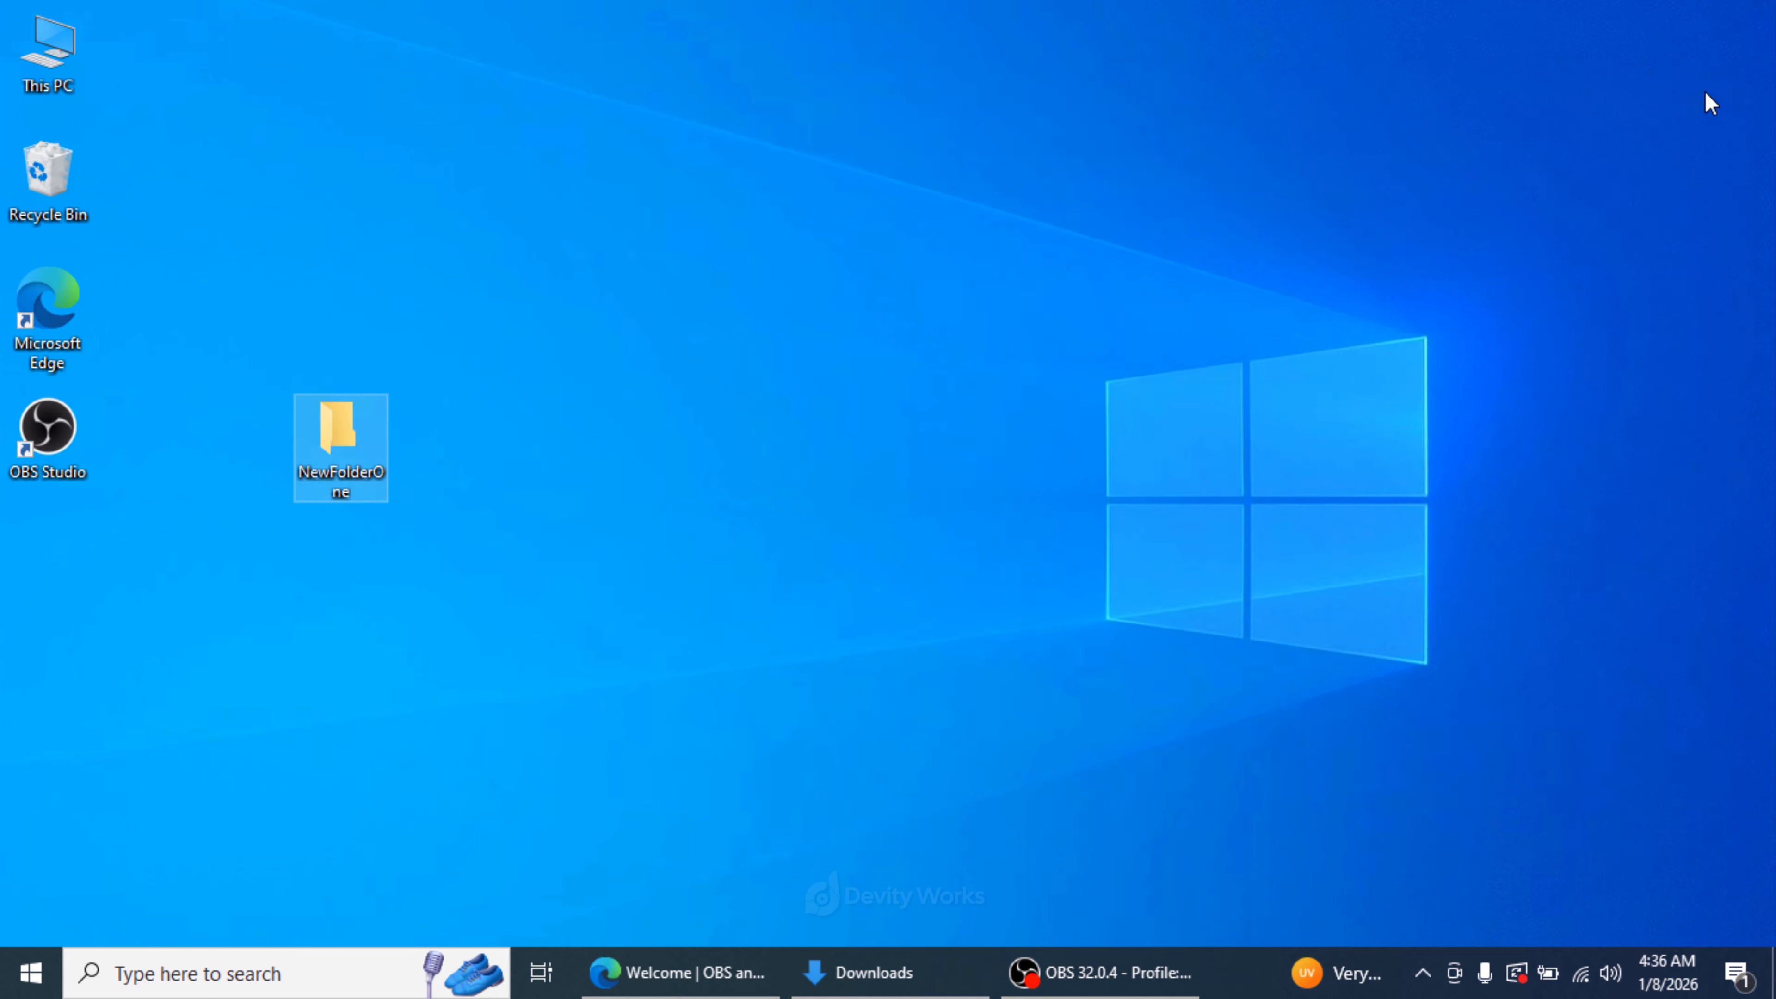
- Switch back to OBS Studio and stop the screen recording
click(1103, 982)
click(1381, 776)
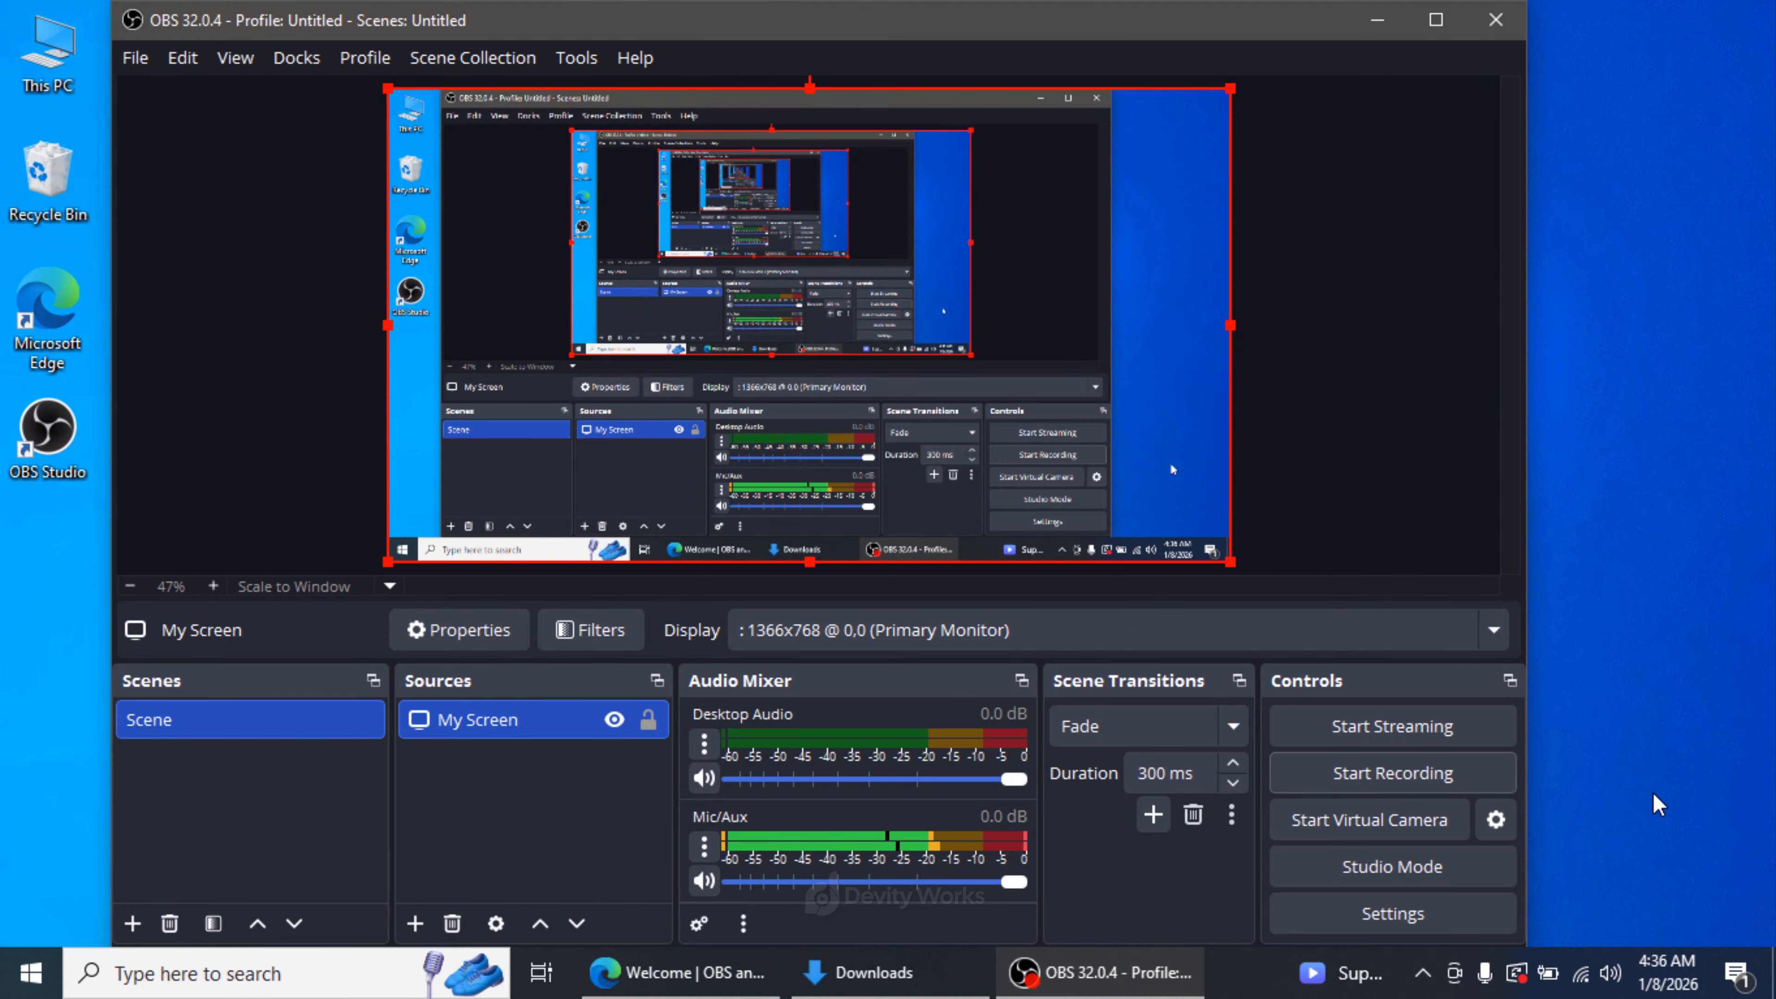
- Switch to File Explorer and open the Videos folder where the recording is saved
click(319, 973)
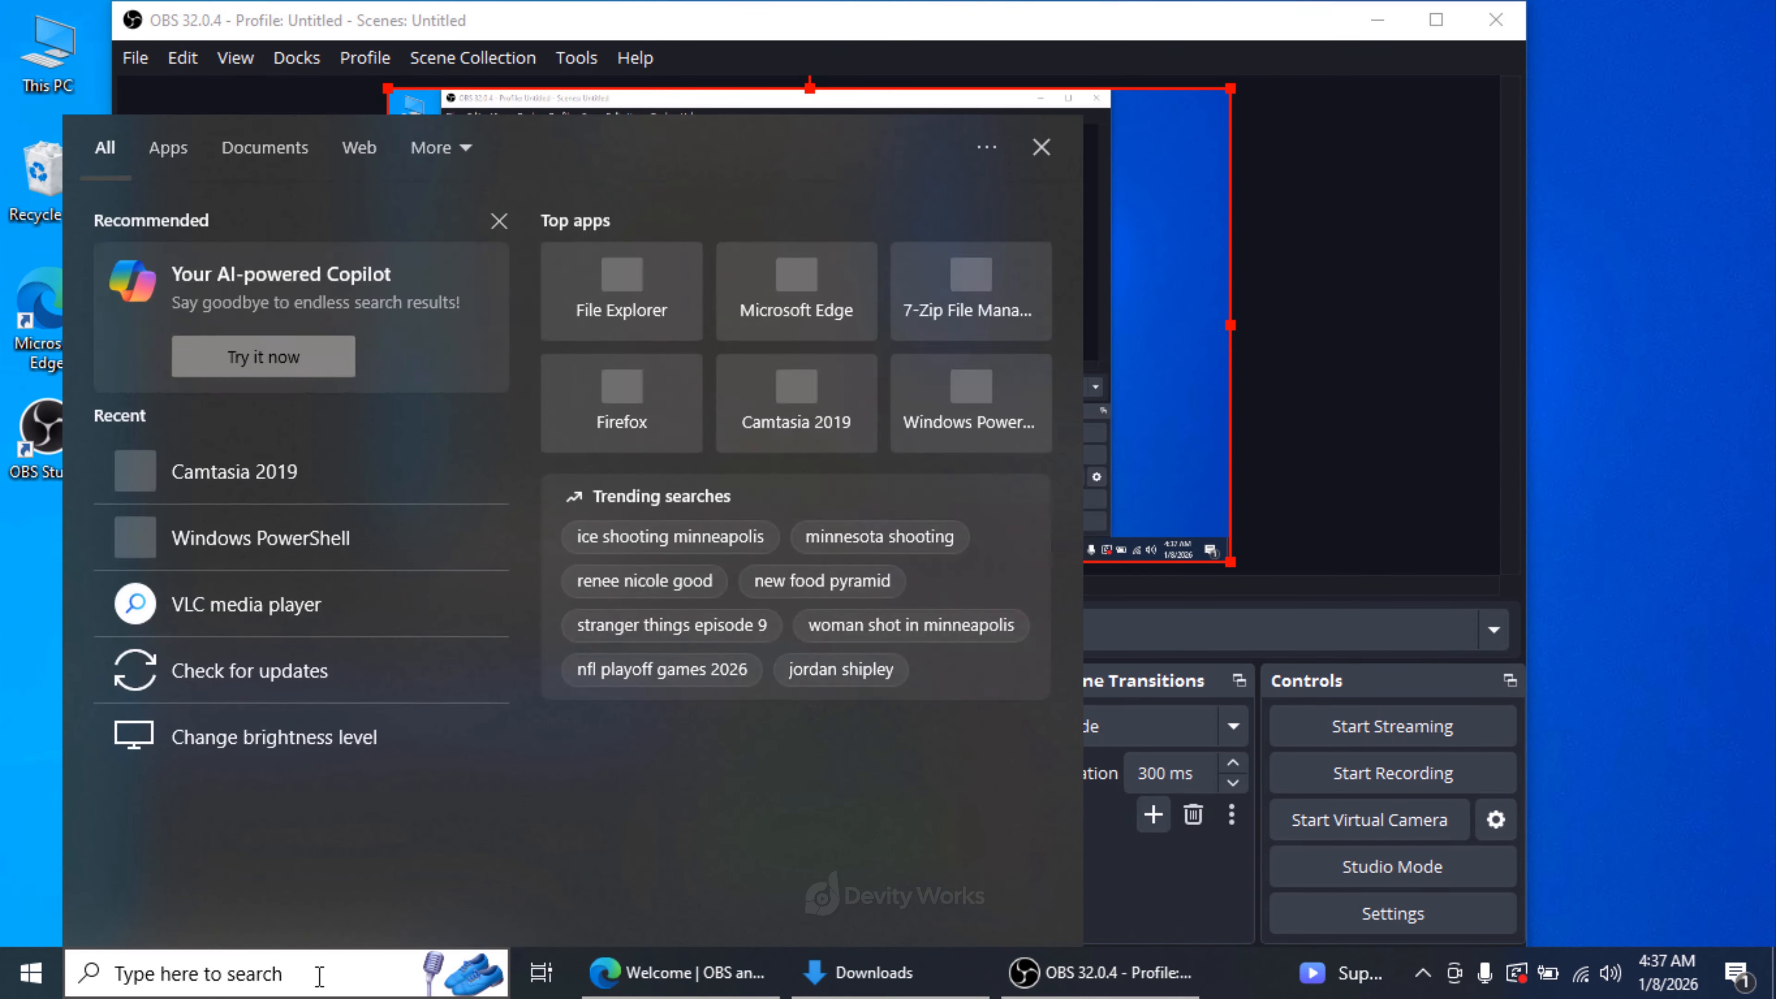
click(623, 325)
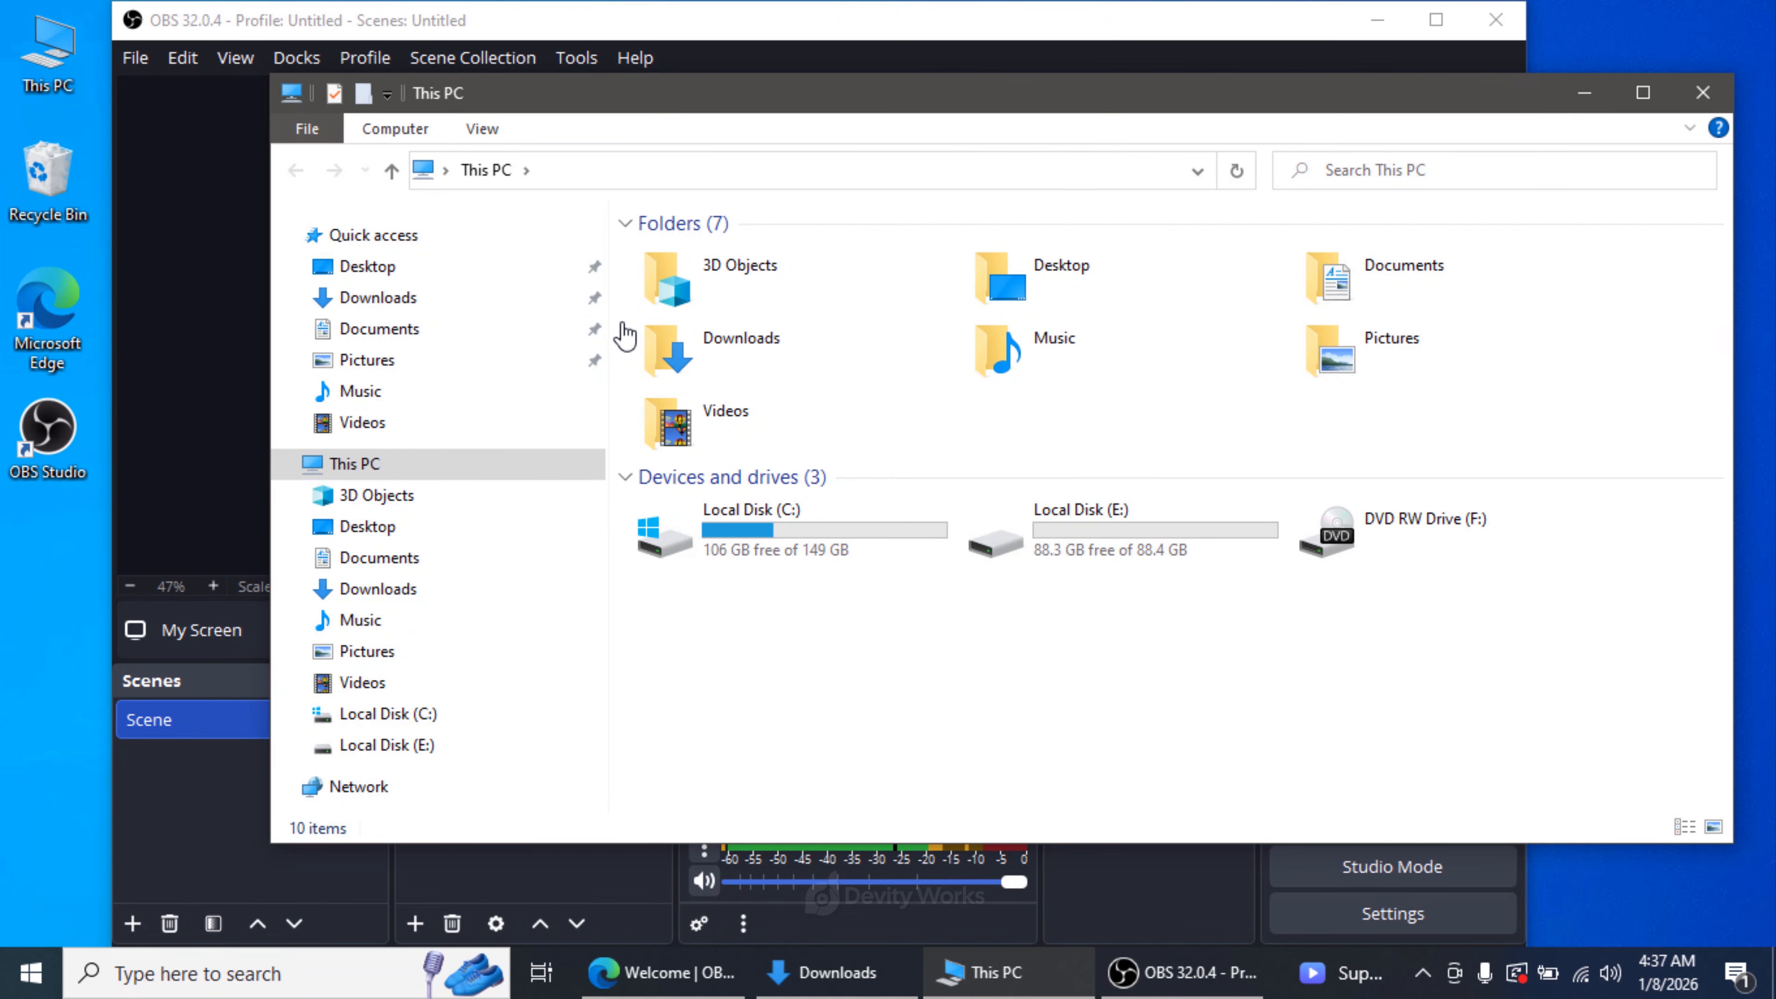
click(377, 685)
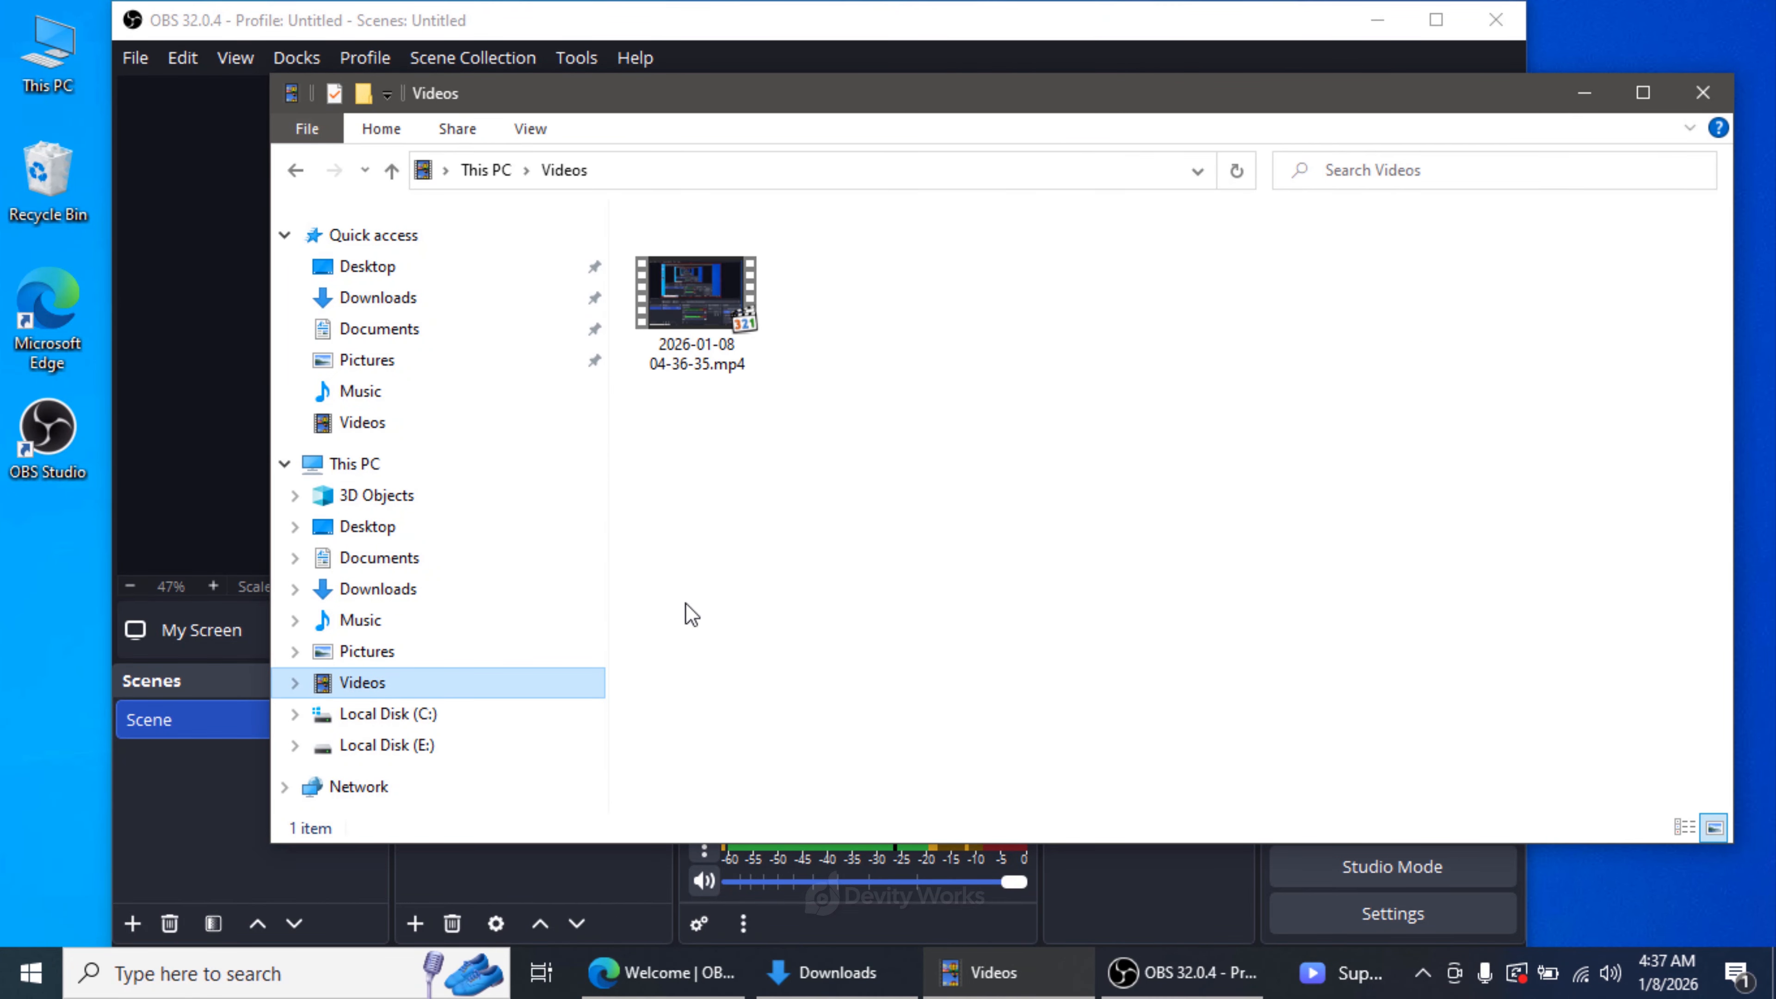
right_click(708, 334)
mouse_move(1019, 417)
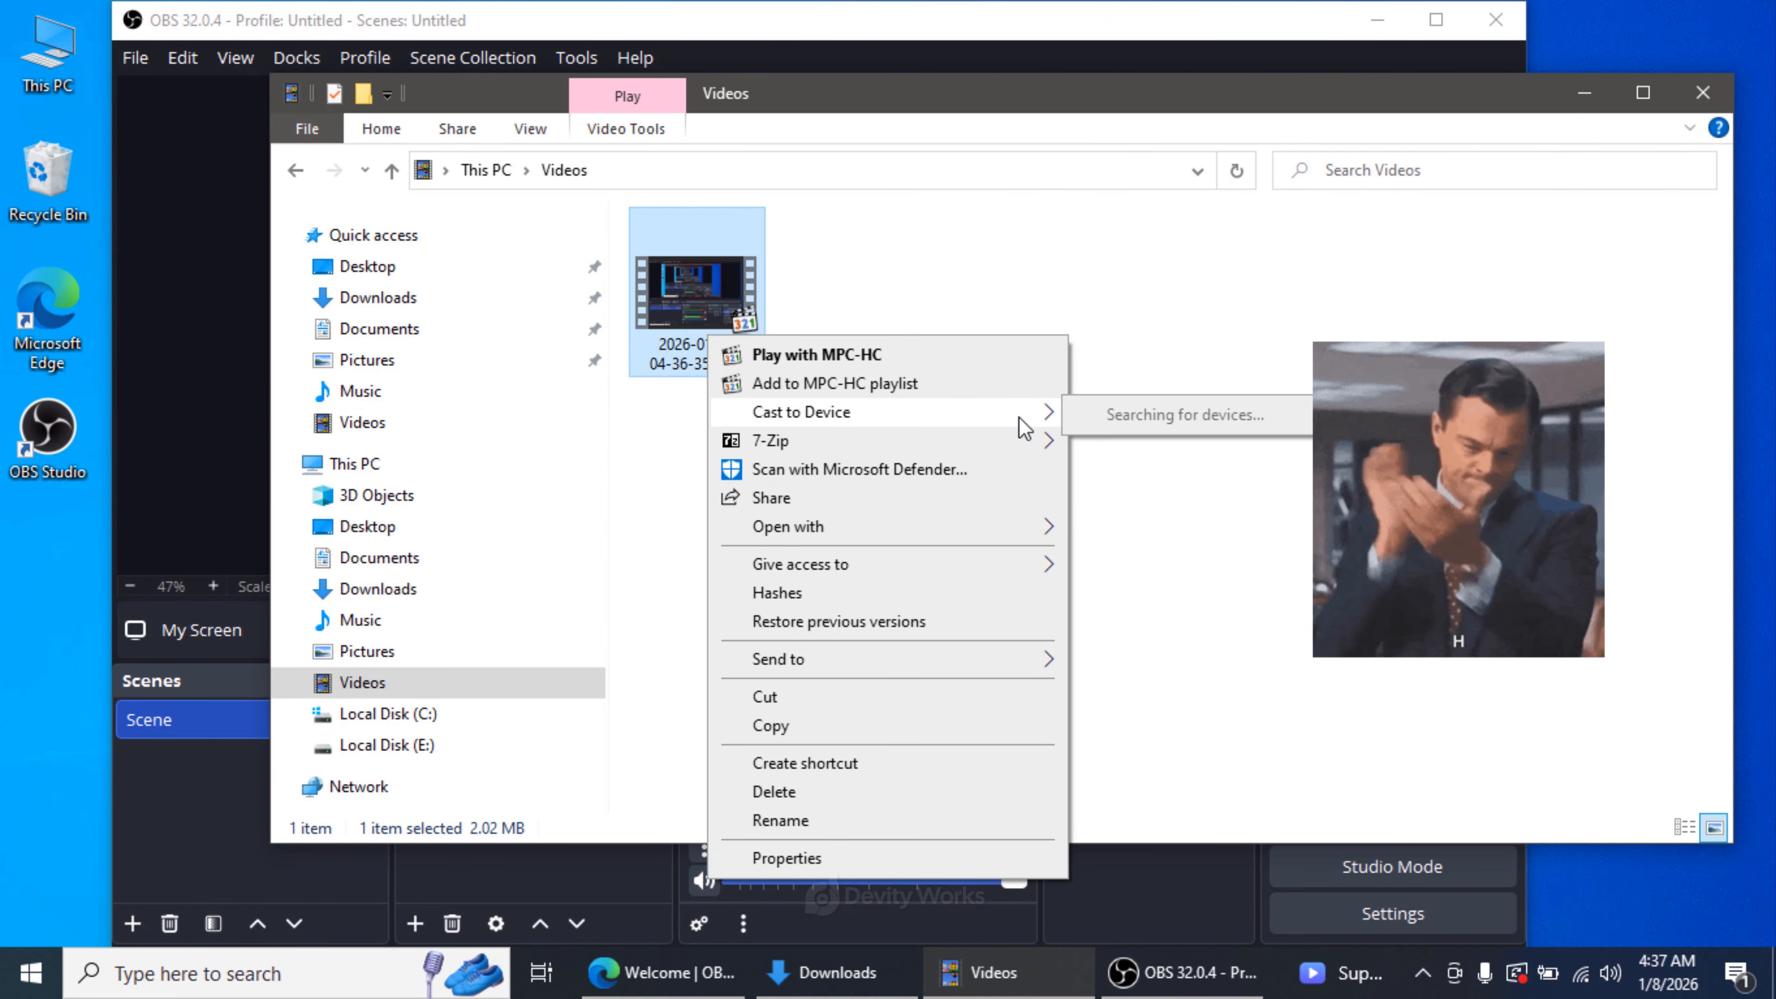
mouse_move(990, 517)
click(1127, 558)
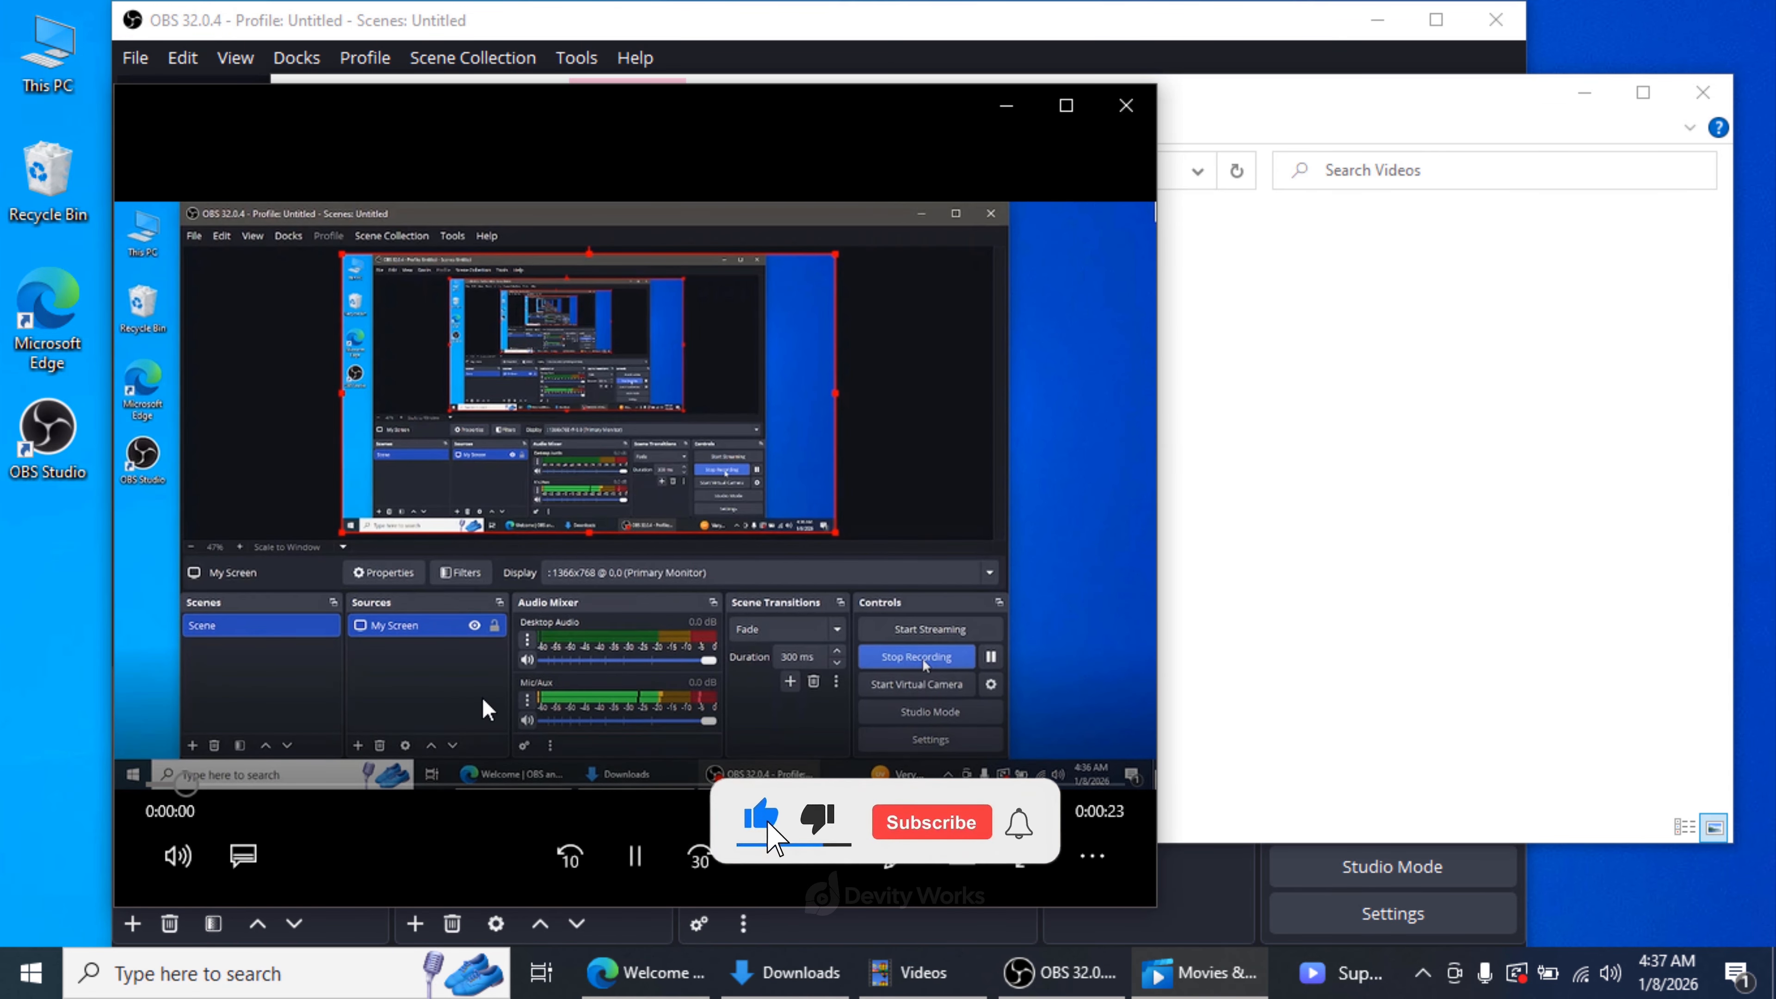
click(404, 783)
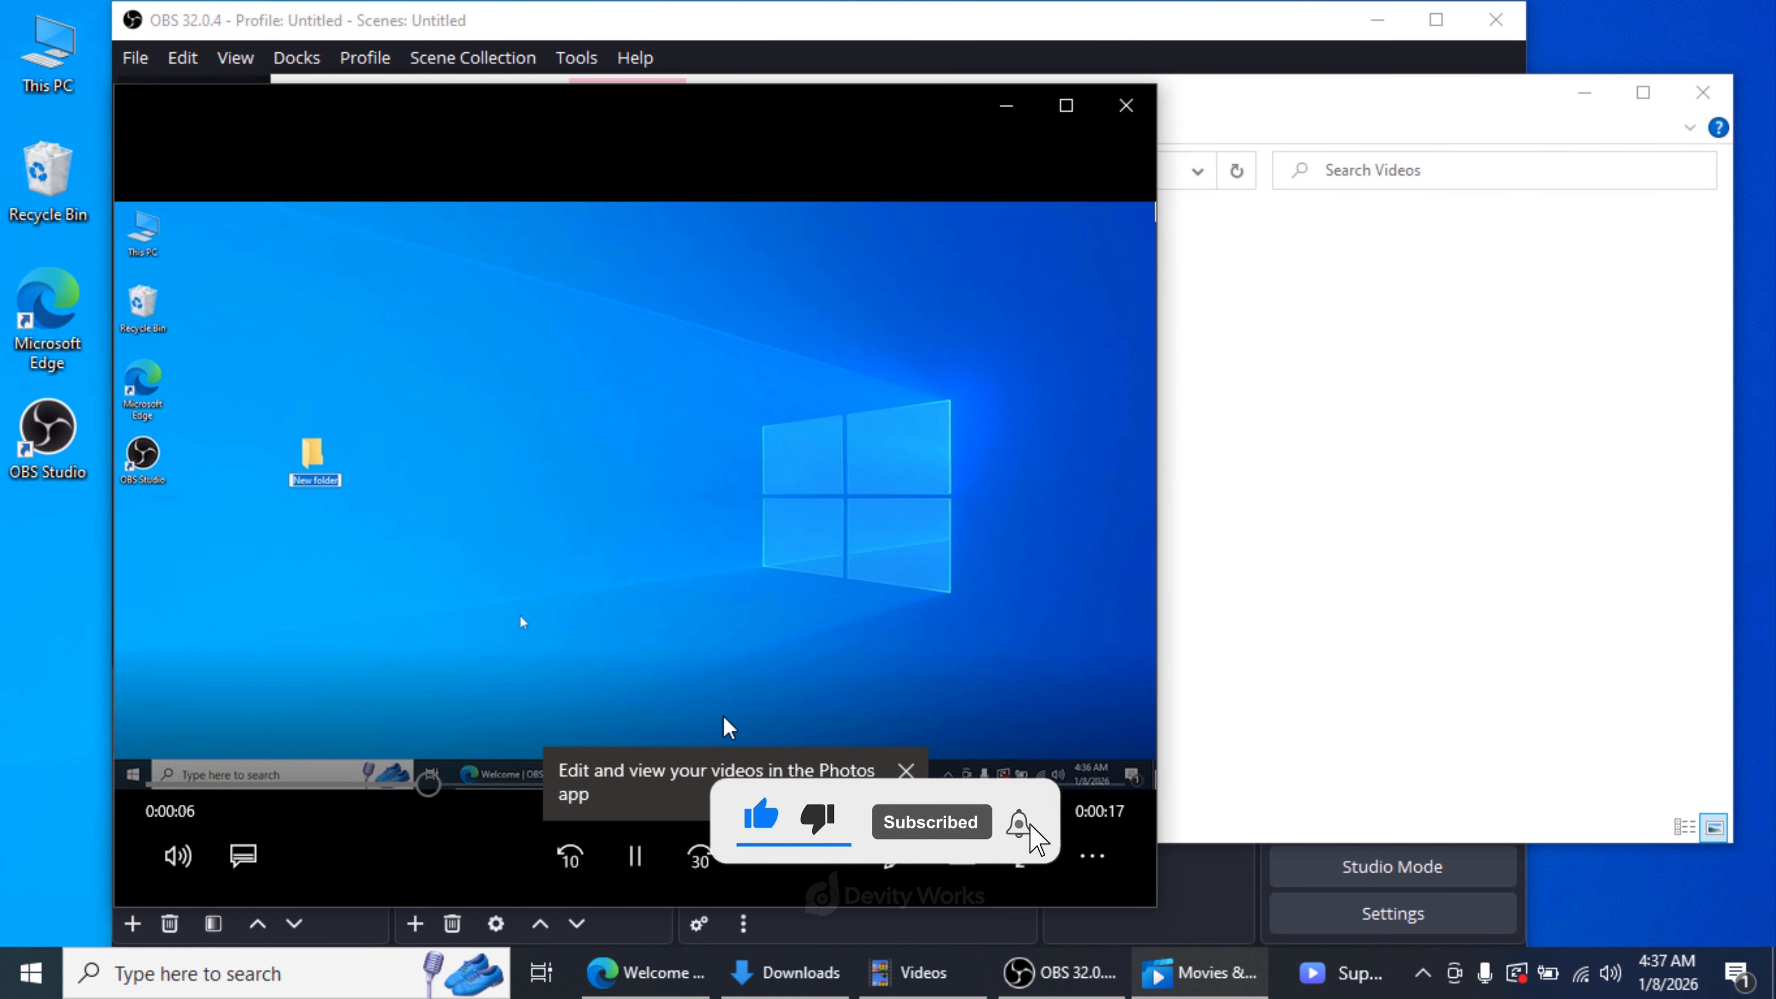